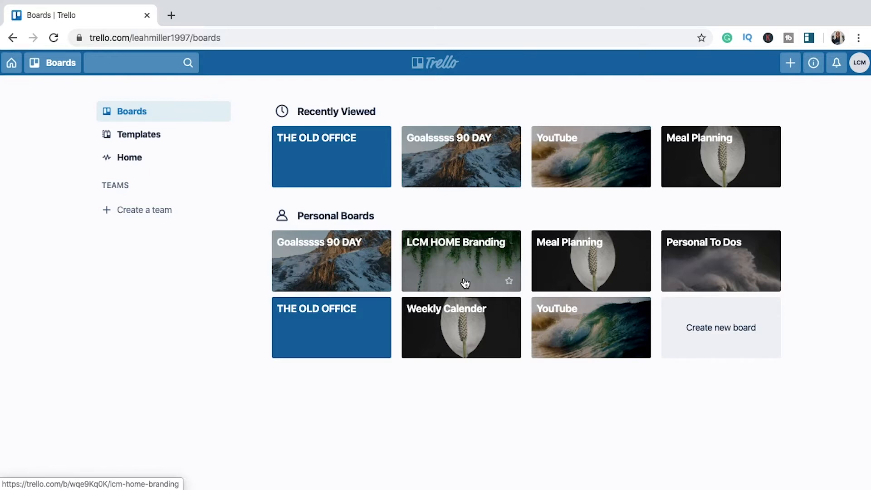
# Step: Open the Goalsssss 90 DAY board and review the cards in the Big Goals 2020 list
pyautogui.click(467, 159)
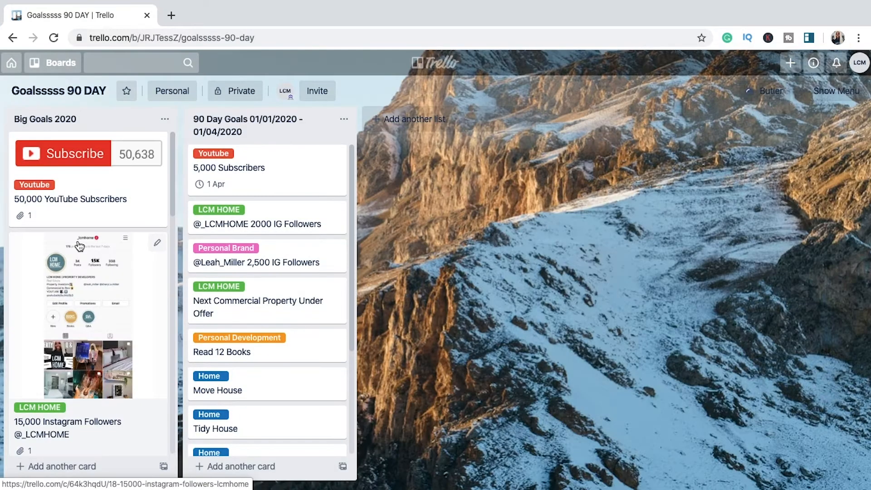
pyautogui.scroll(-5, 80, 245)
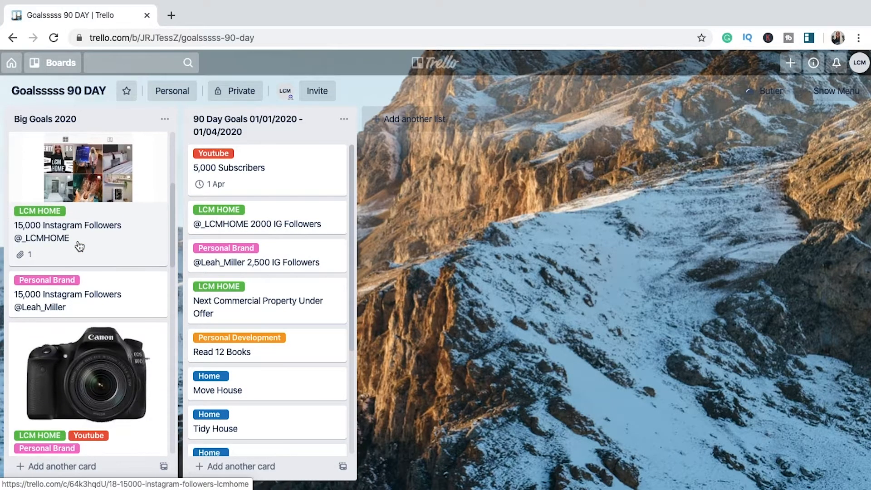
pyautogui.scroll(-7, 79, 245)
pyautogui.scroll(-9, 80, 245)
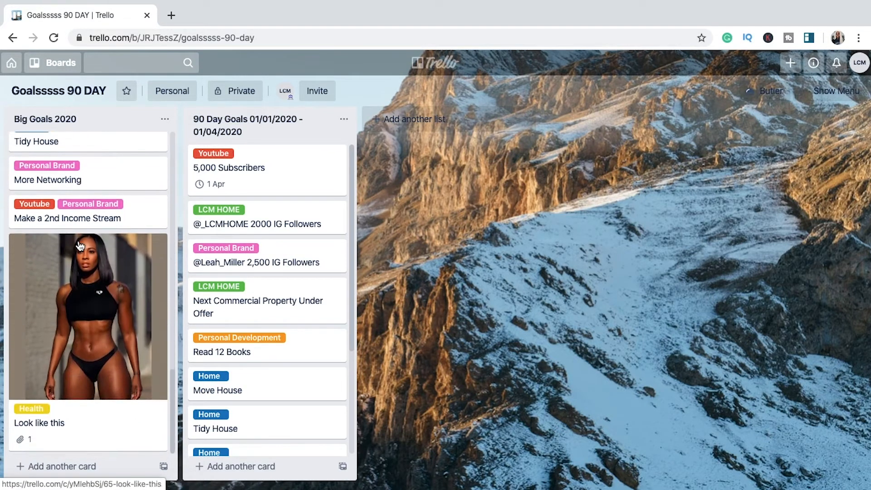
pyautogui.scroll(15, 79, 246)
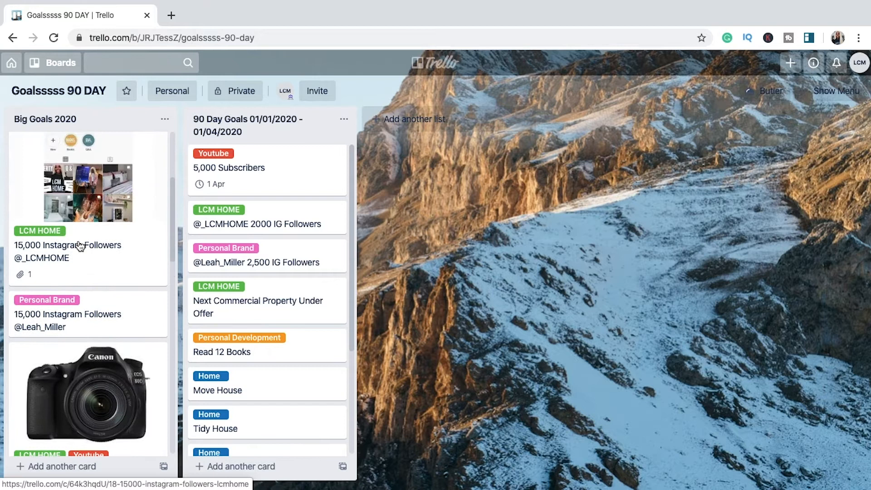
pyautogui.scroll(4, 79, 245)
pyautogui.scroll(-1, 75, 231)
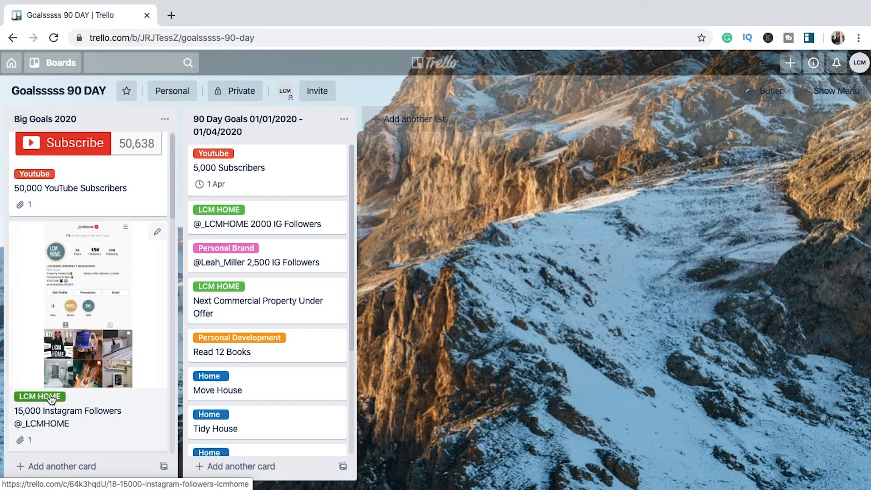
pyautogui.scroll(-2, 49, 386)
pyautogui.scroll(-3, 52, 390)
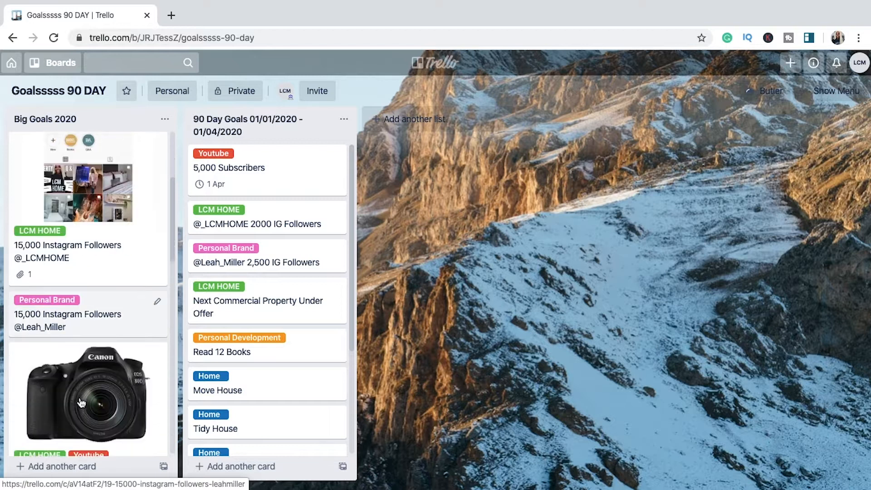
pyautogui.scroll(-8, 86, 391)
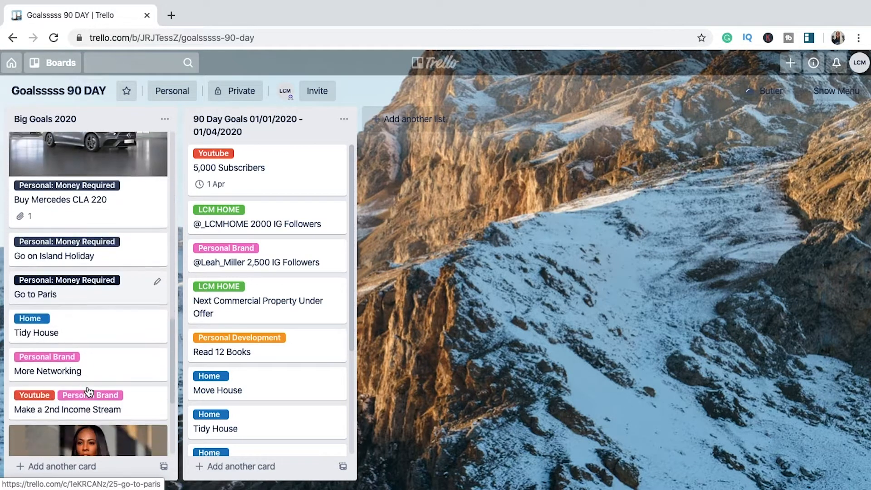
pyautogui.scroll(-2, 89, 391)
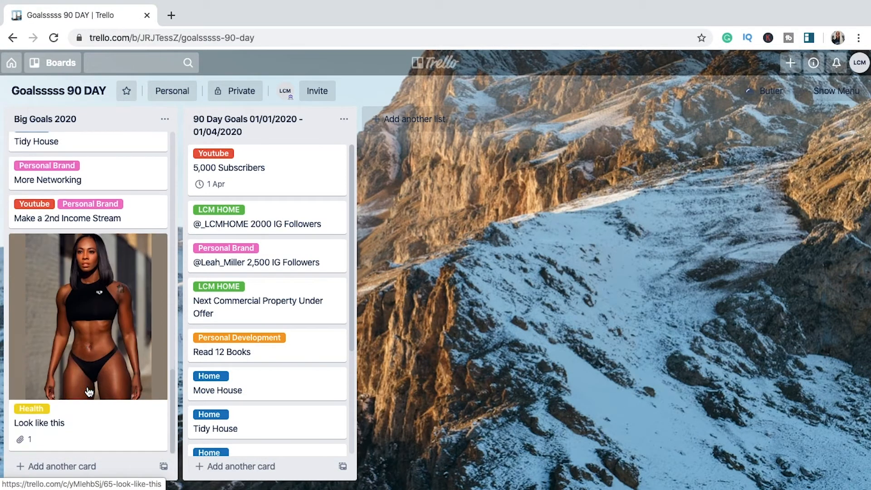
pyautogui.scroll(15, 89, 392)
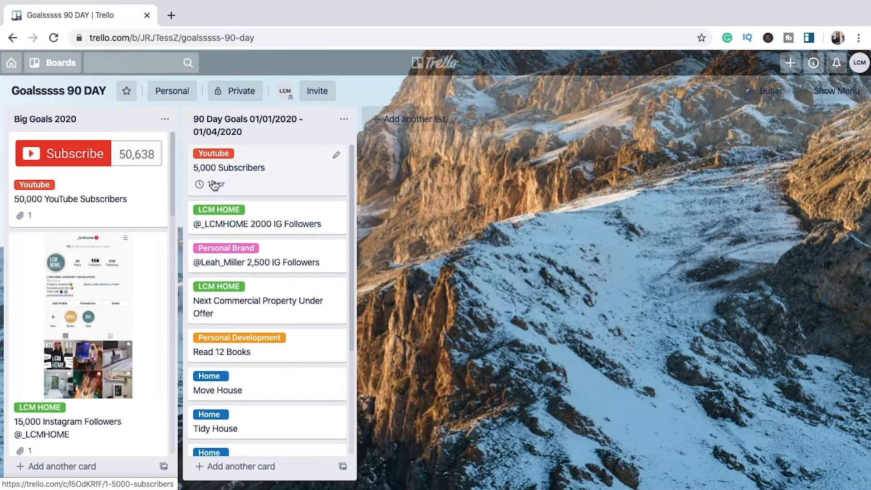
# Step: Review all the cards in the 90 Day Goals 01/01/2020 - 01/04/2020 list
pyautogui.scroll(-1, 246, 221)
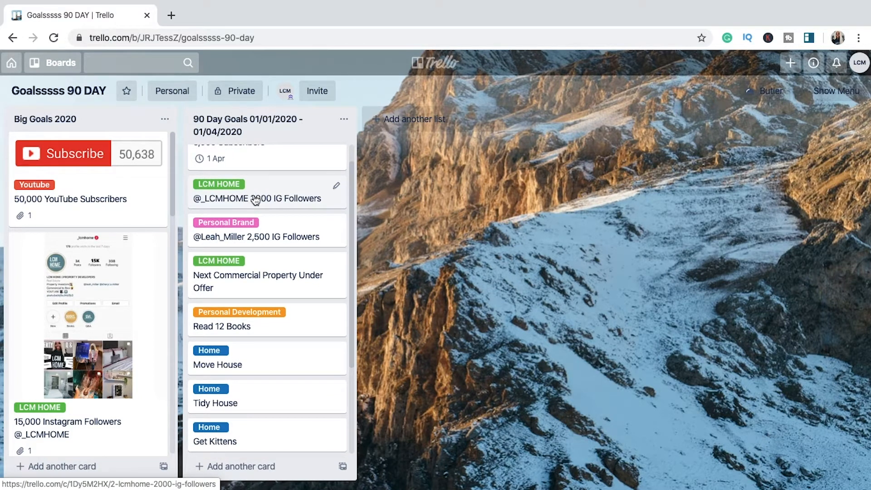
pyautogui.scroll(-1, 245, 231)
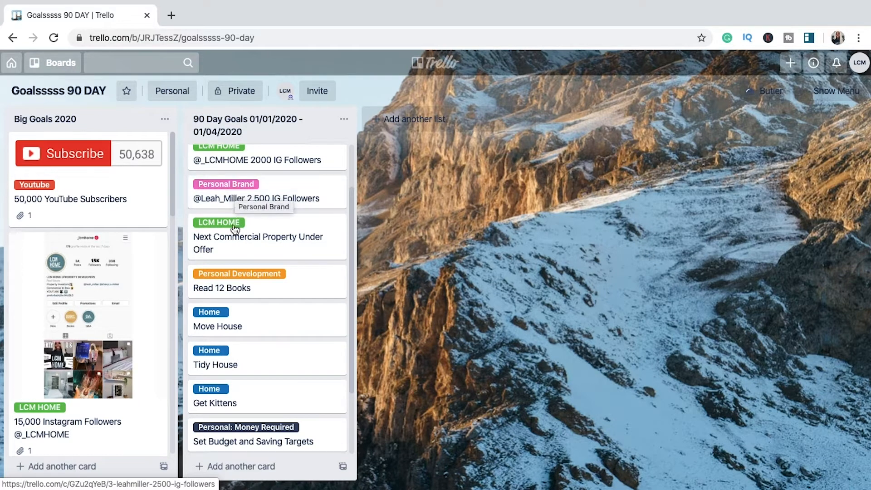
pyautogui.scroll(-2, 234, 248)
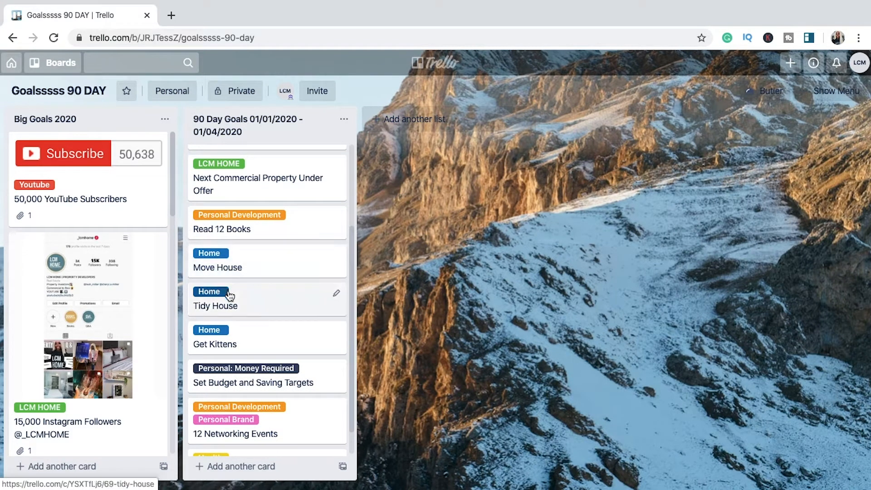
pyautogui.scroll(-1, 214, 340)
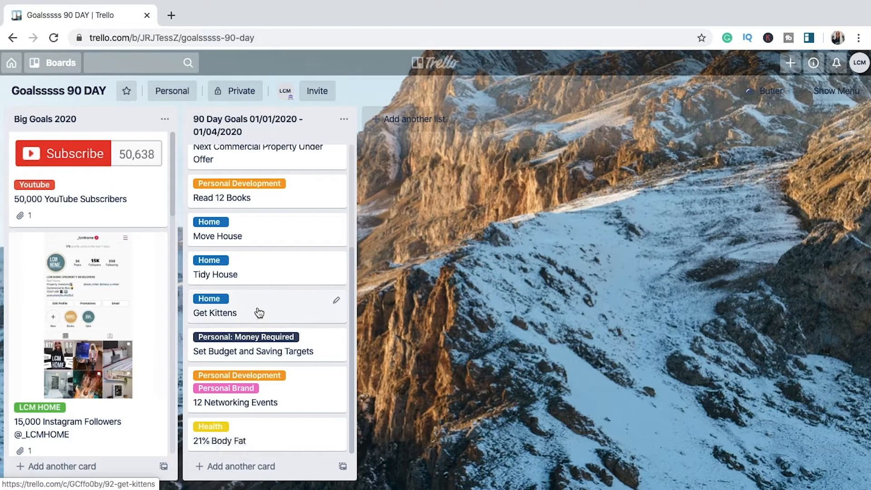
pyautogui.scroll(3, 259, 313)
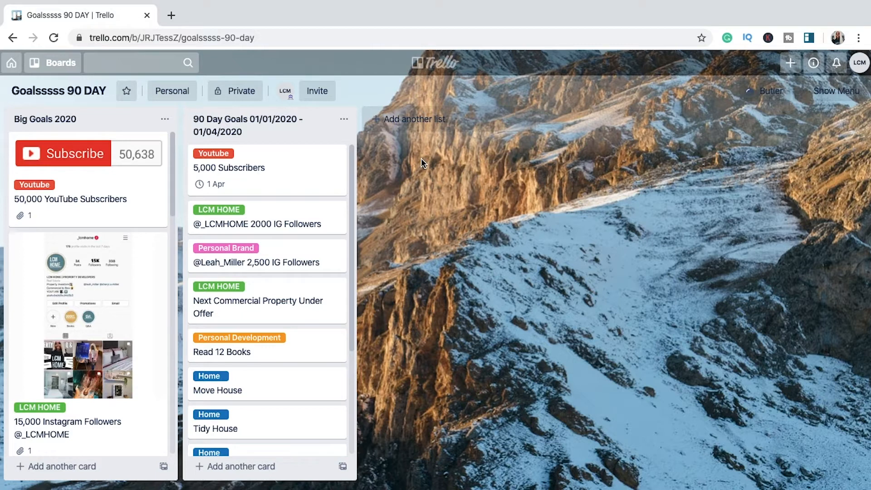
# Step: Create a new list titled "YOUTUBE JANUARY" after the 90 Day Goals list
pyautogui.click(423, 122)
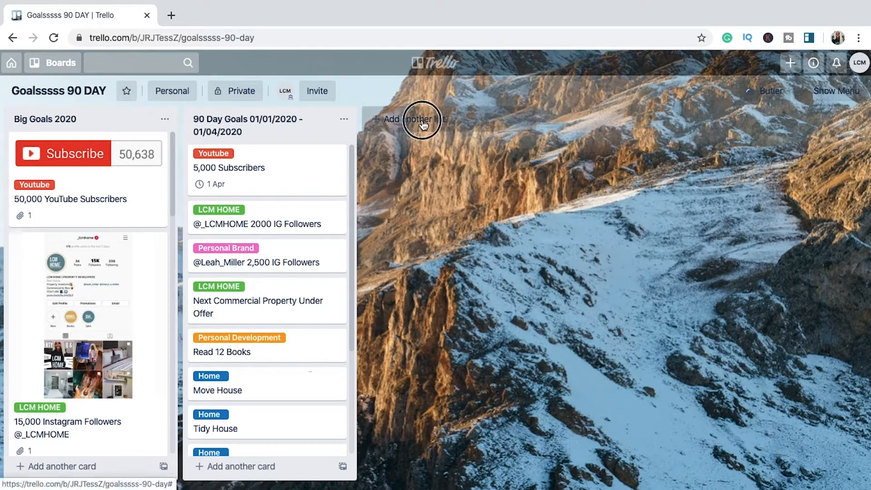
pyautogui.write('YOUTUB')
pyautogui.click(422, 120)
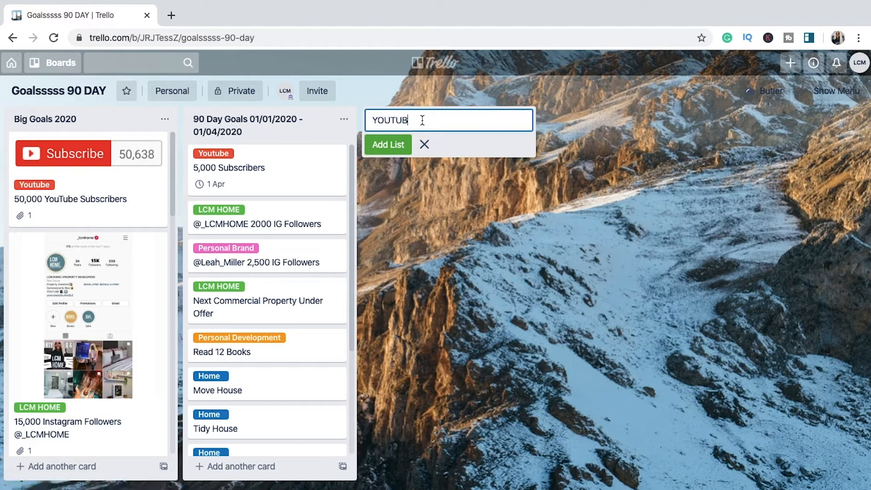
pyautogui.write('E JANUARY')
pyautogui.click(389, 145)
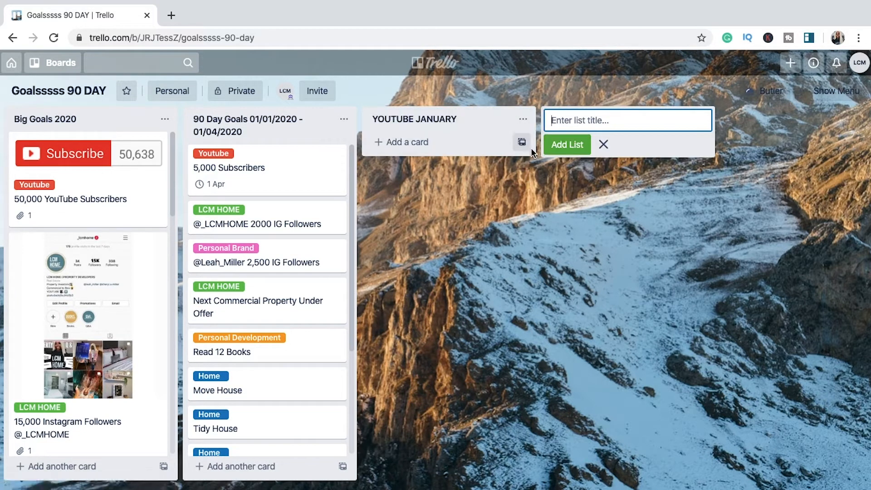
pyautogui.press('Escape')
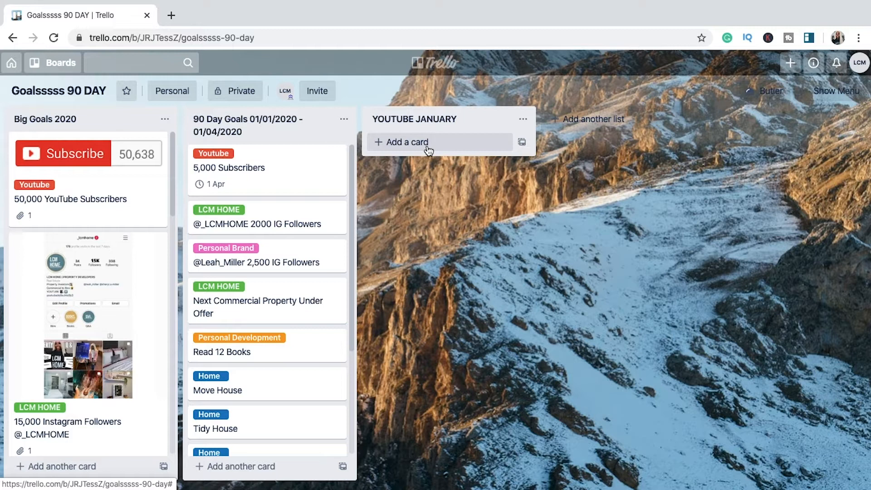
# Step: Add the card "Start a woman in property series" to the YOUTUBE JANUARY list, accepting the "a woman" grammar correction
pyautogui.click(428, 150)
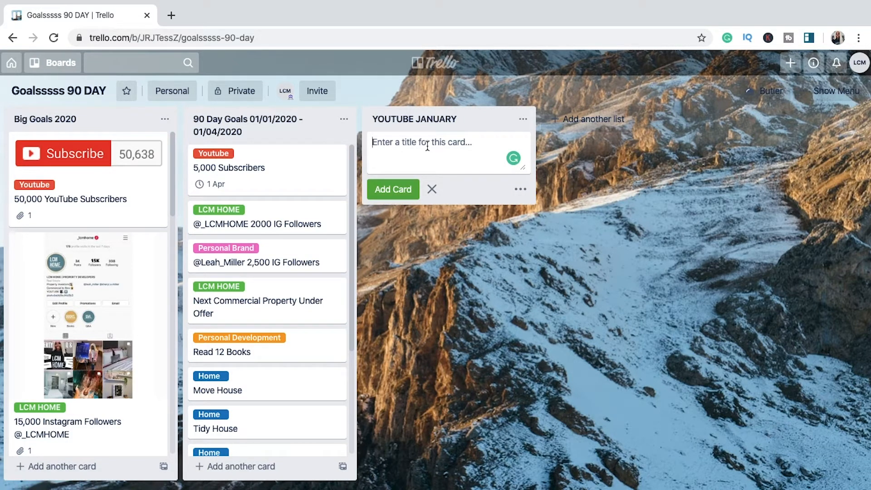
pyautogui.write('Start a women in property')
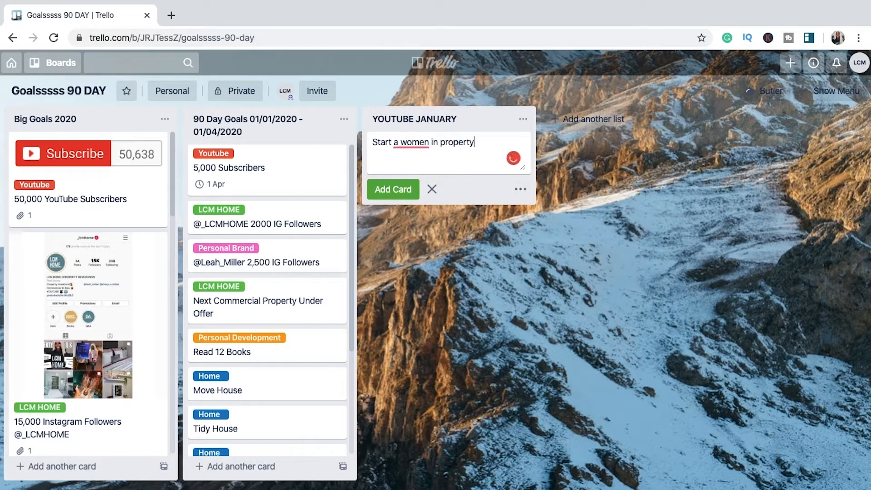
pyautogui.write(' series')
pyautogui.moveTo(407, 144)
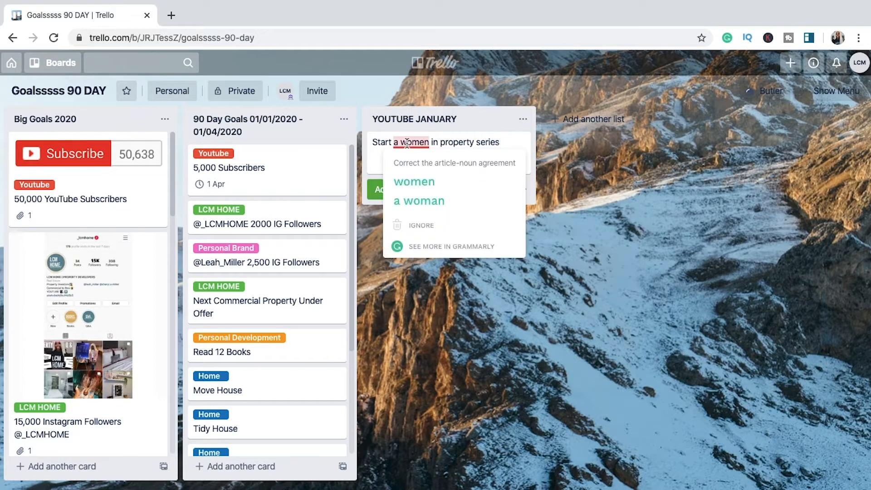
pyautogui.click(414, 196)
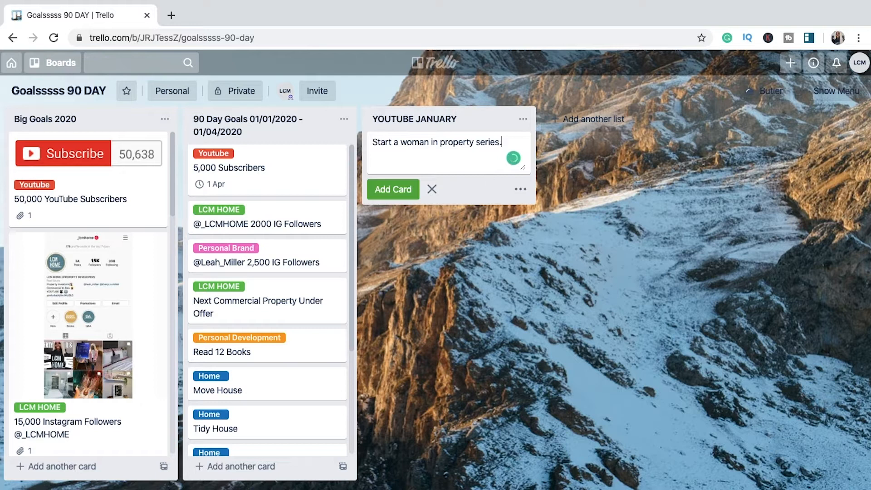
pyautogui.press('Return')
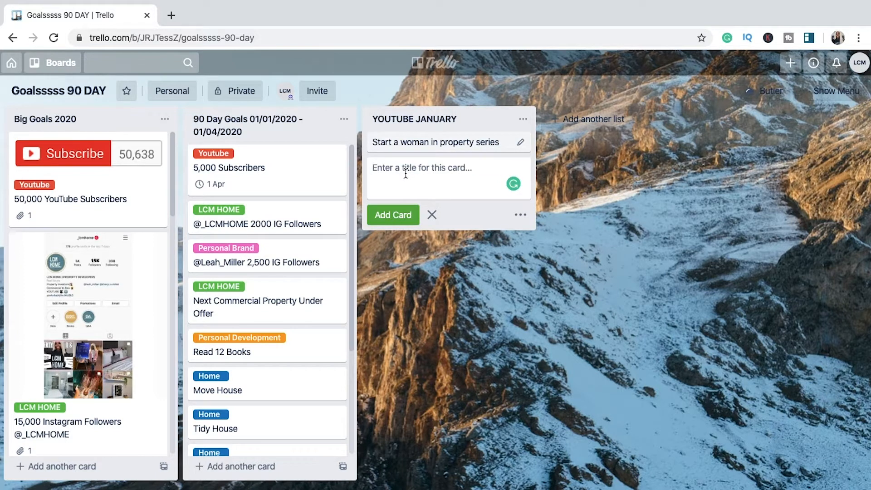
# Step: Add the card "Ask the audience what they want to see" to the YOUTUBE JANUARY list
pyautogui.write('Ask the A audience what they want to s')
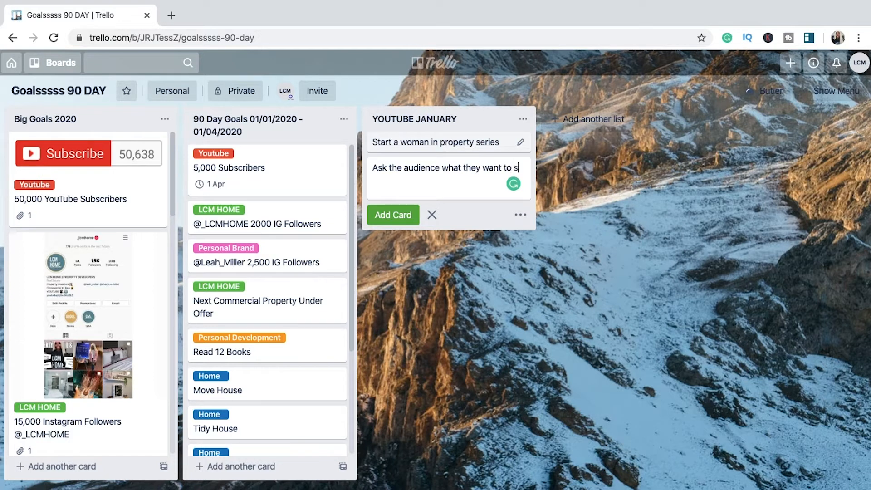
pyautogui.write('ee')
pyautogui.click(387, 216)
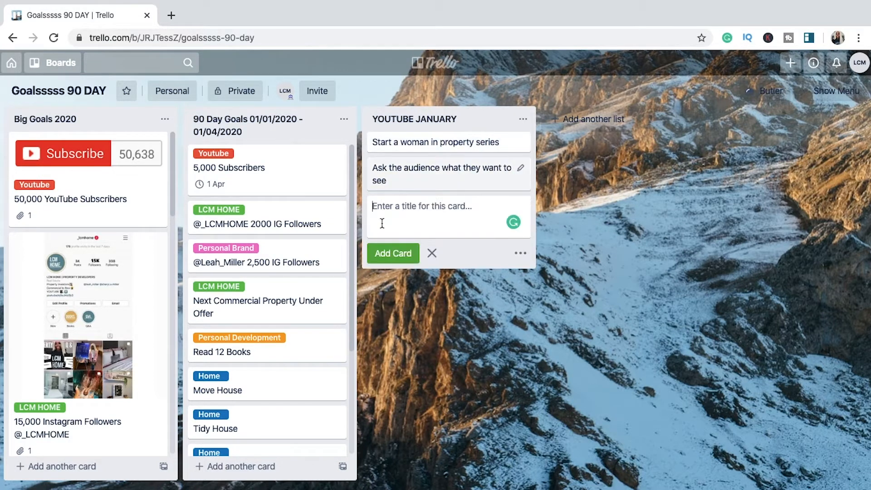
# Step: Add the card "Brainstorm content" to the YOUTUBE JANUARY list
pyautogui.write('Br')
pyautogui.write('ains')
pyautogui.write('torm')
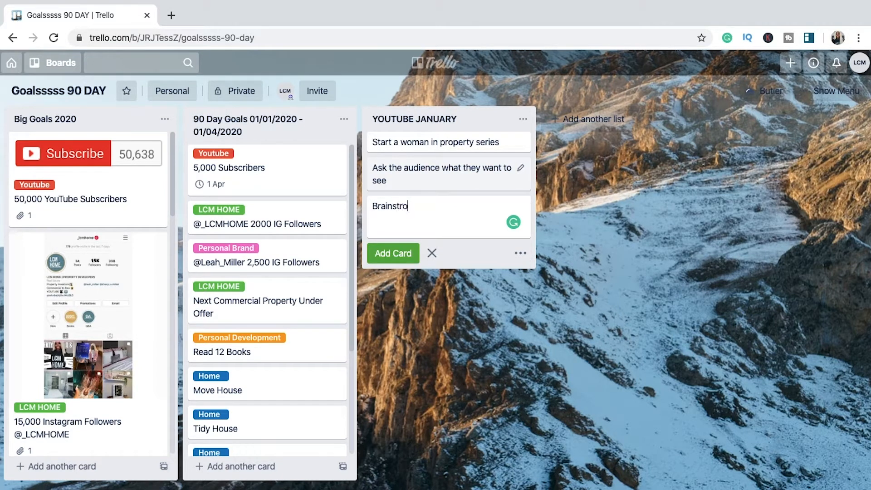
pyautogui.press('BackSpace')
pyautogui.press('BackSpace')
pyautogui.press('BackSpace')
pyautogui.write('orm content')
pyautogui.click(383, 253)
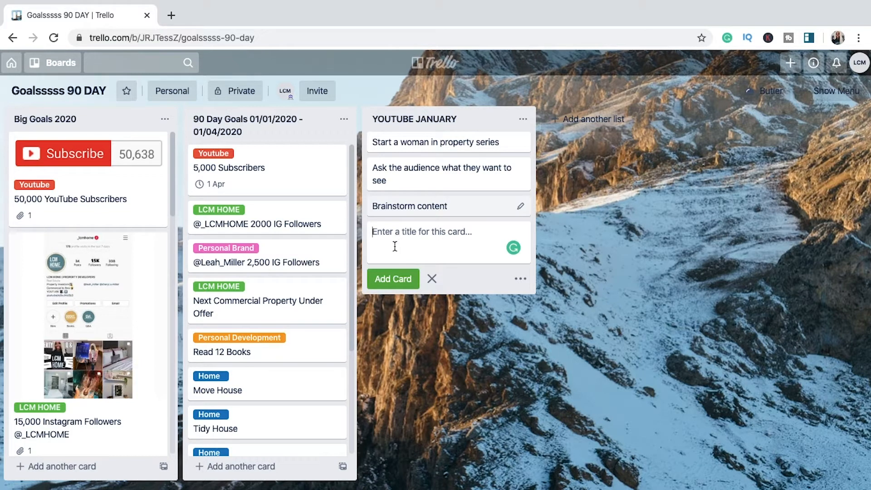
# Step: Add the card "Promote on Linkedin and Instagram" to the YOUTUBE JANUARY list
pyautogui.write('Propmoto')
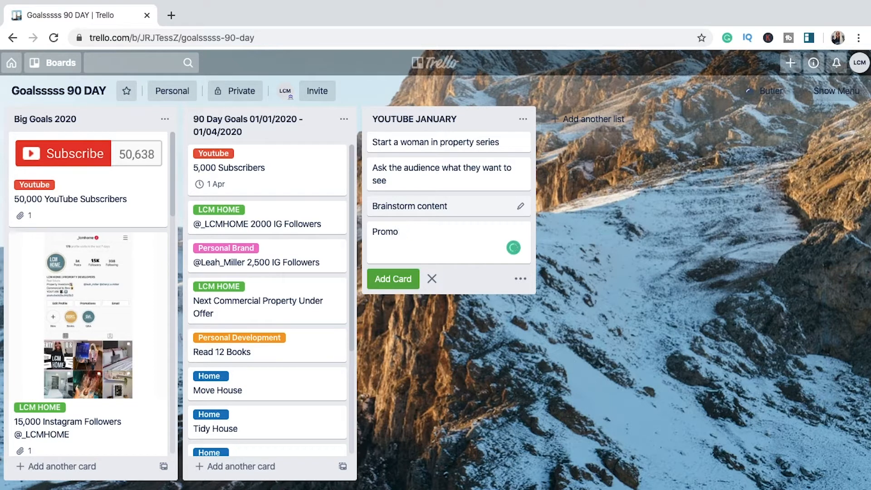
pyautogui.press('BackSpace')
pyautogui.write('ote on Linkedin and Instagram')
pyautogui.press('Return')
# Step: Add the card "Film & Edit 7 Videos" to the YOUTUBE JANUARY list
pyautogui.write('Fulm')
pyautogui.press('BackSpace')
pyautogui.press('BackSpace')
pyautogui.press('BackSpace')
pyautogui.write('ilm & Edit 7 Videos')
pyautogui.press('Return')
# Step: Add the card "Create a Content Schedule" to the YOUTUBE JANUARY list and finish entering cards
pyautogui.write('S')
pyautogui.press('BackSpace')
pyautogui.write('Creas')
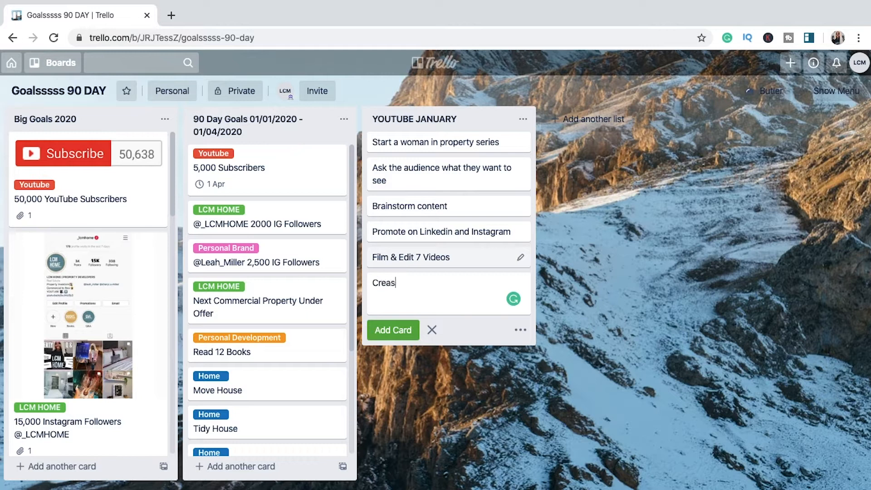
pyautogui.press('BackSpace')
pyautogui.write('te a Content Schedule')
pyautogui.press('Return')
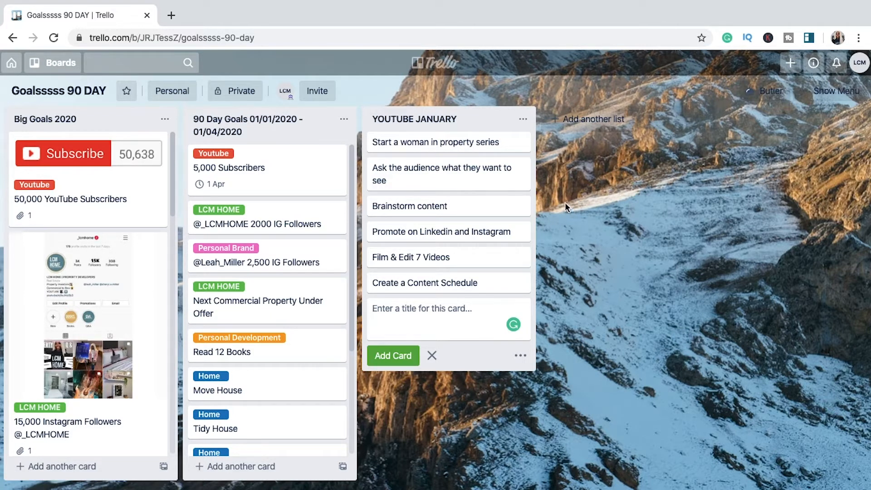
pyautogui.click(560, 184)
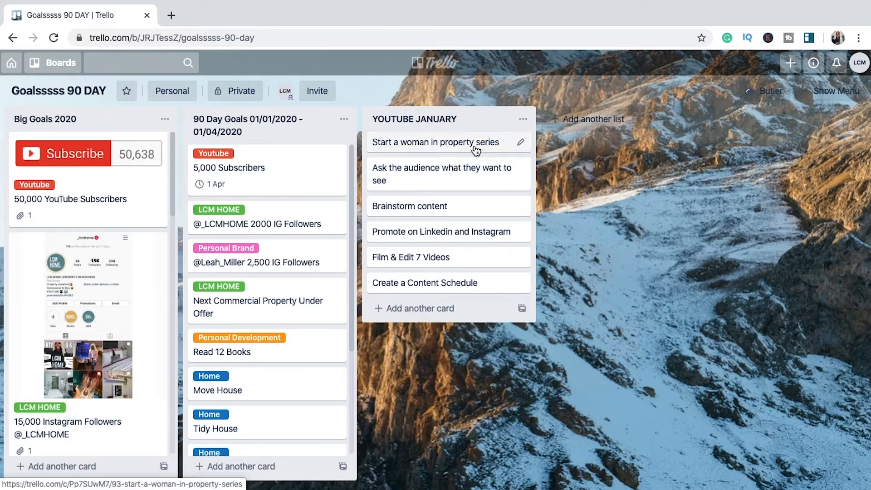
# Step: Add a checklist titled "People to contact" to the card "Start a woman in property series"
pyautogui.click(520, 141)
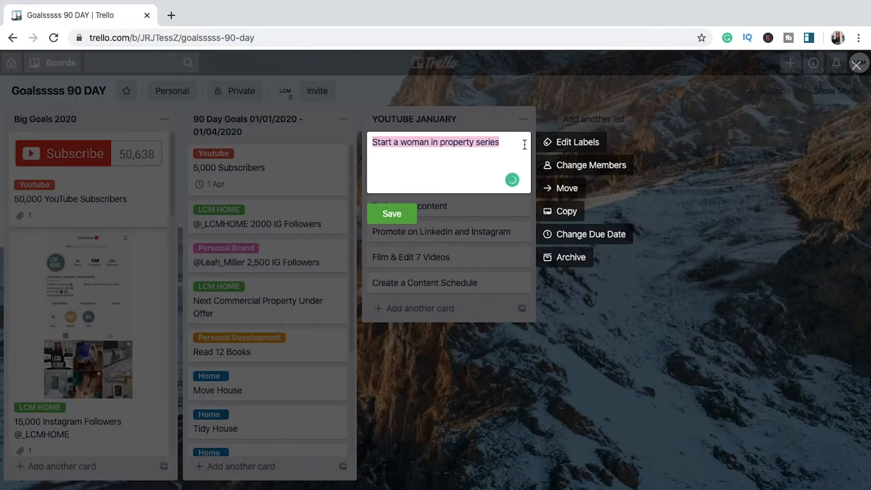
pyautogui.click(434, 243)
pyautogui.click(407, 144)
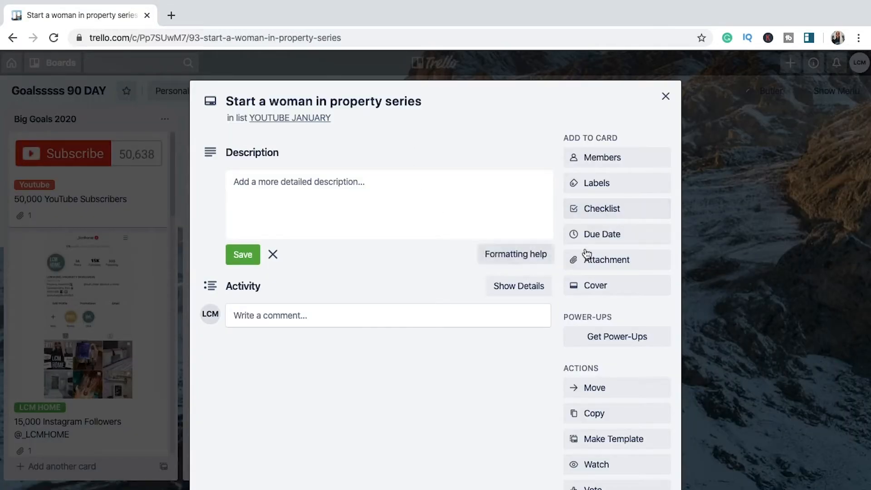
pyautogui.click(626, 212)
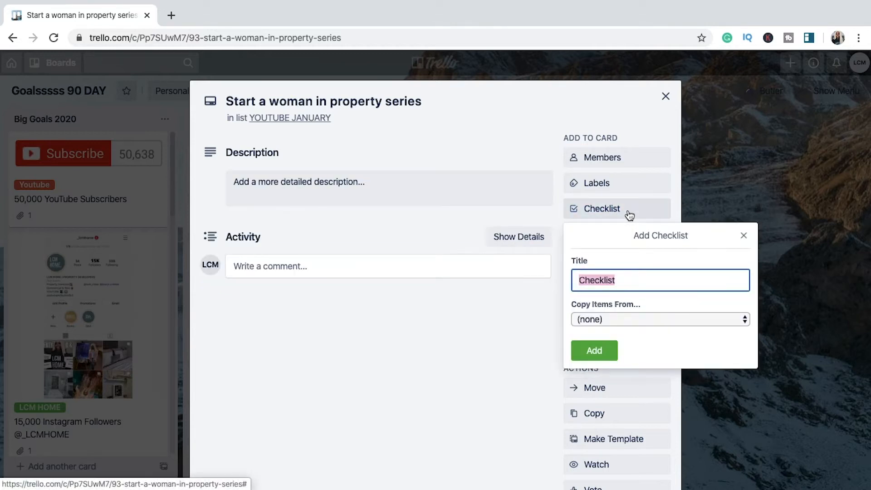
pyautogui.click(624, 278)
pyautogui.moveTo(624, 278); pyautogui.dragTo(555, 282)
pyautogui.write('People')
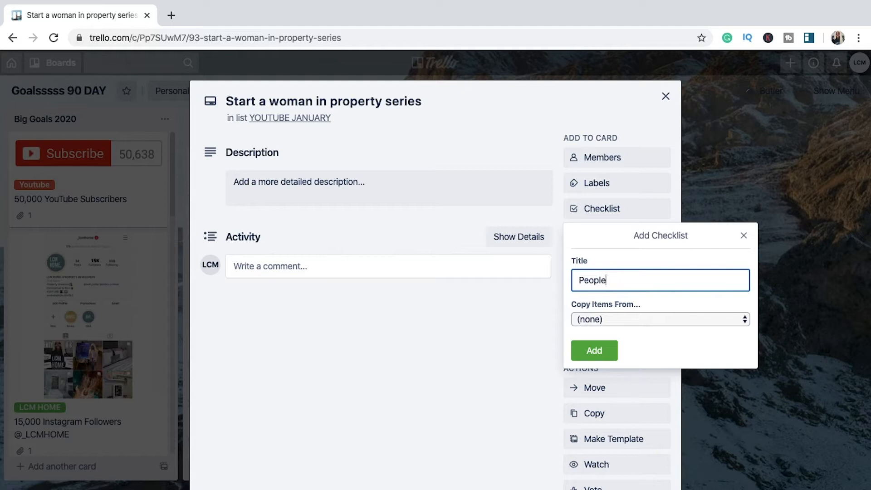
pyautogui.write(' to contact')
pyautogui.click(592, 350)
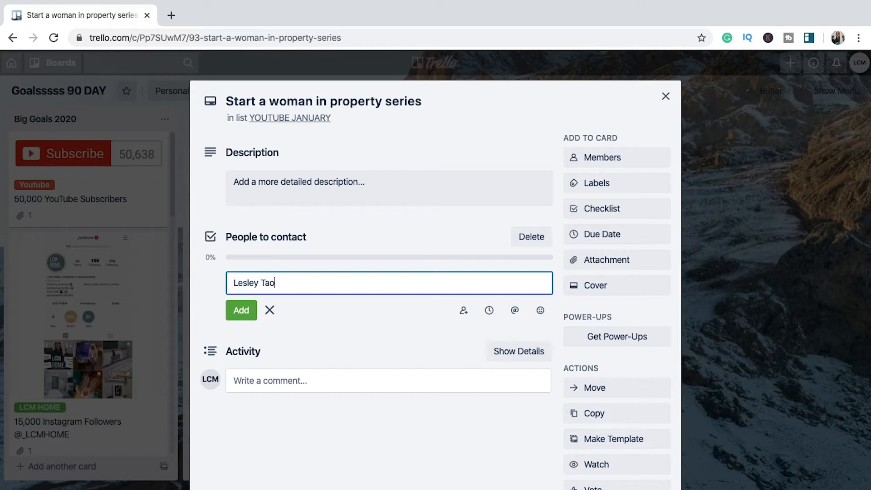
# Step: Add the first contact's full name as an item in the "People to contact" checklist
pyautogui.click(269, 310)
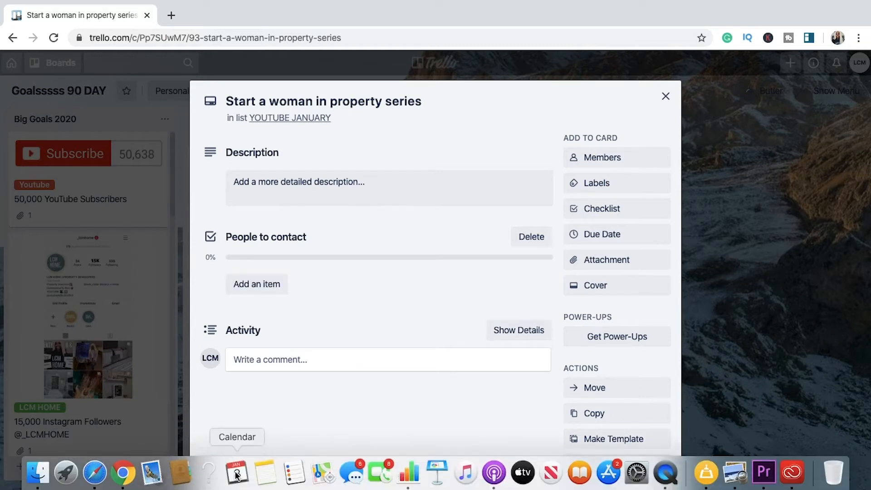
pyautogui.click(258, 294)
pyautogui.click(243, 309)
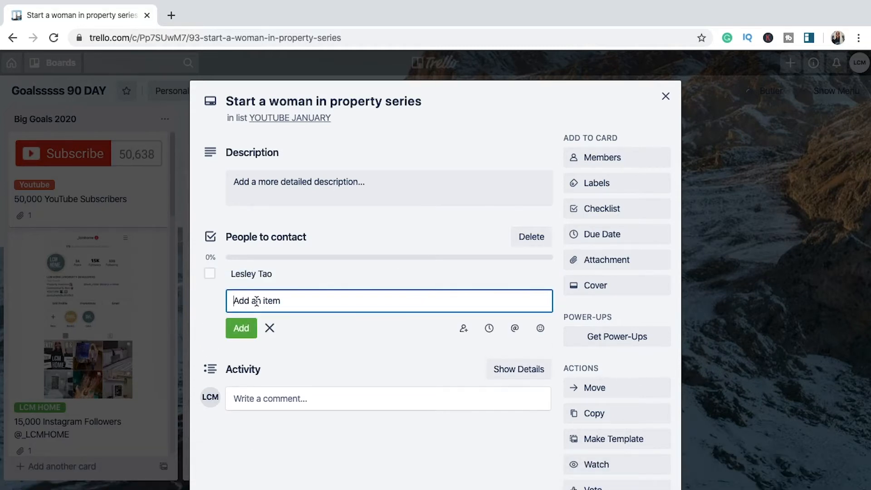
# Step: Add the second contact's full name as an item in the "People to contact" checklist
pyautogui.press('Return')
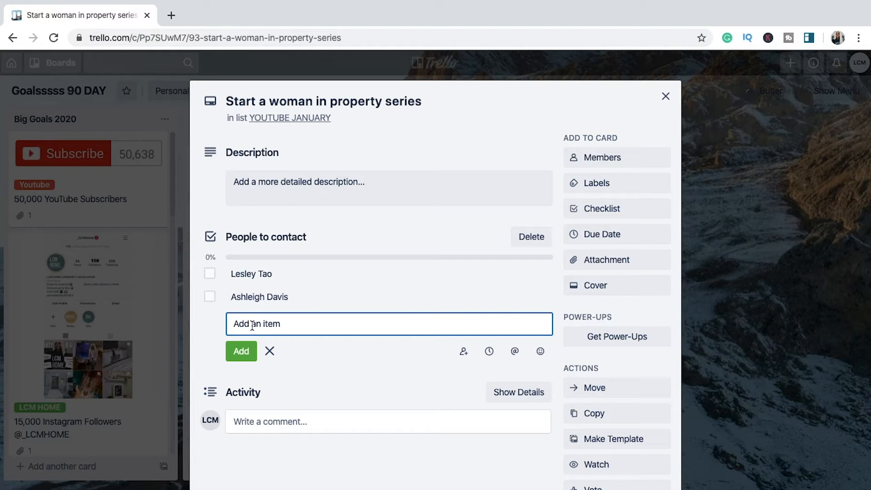
# Step: Add the item "Mom" to the "People to contact" checklist and finish entering items
pyautogui.write('Mom')
pyautogui.click(241, 350)
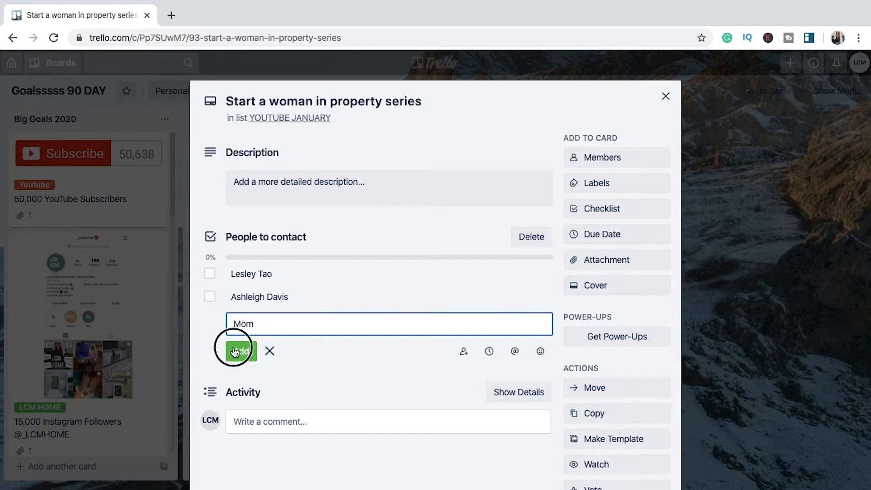
pyautogui.click(352, 391)
# Step: Add a second checklist titled "Topics" to the card "Start a woman in property series"
pyautogui.click(617, 209)
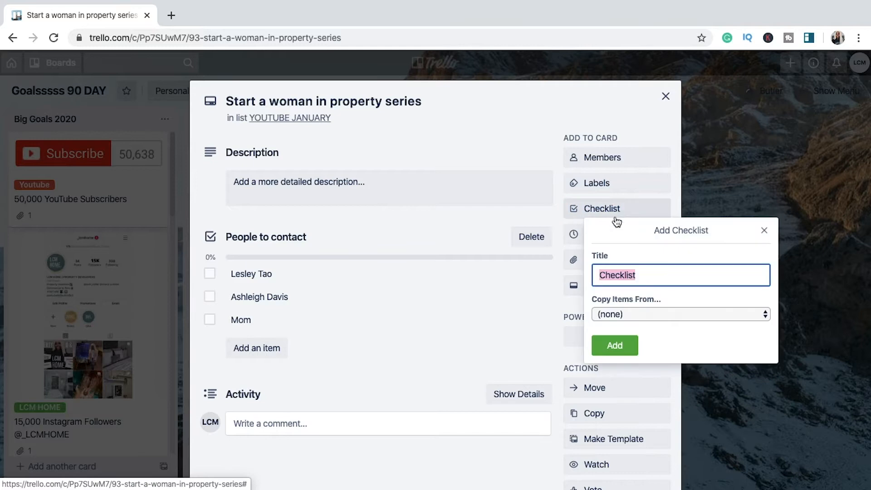
pyautogui.write('Top')
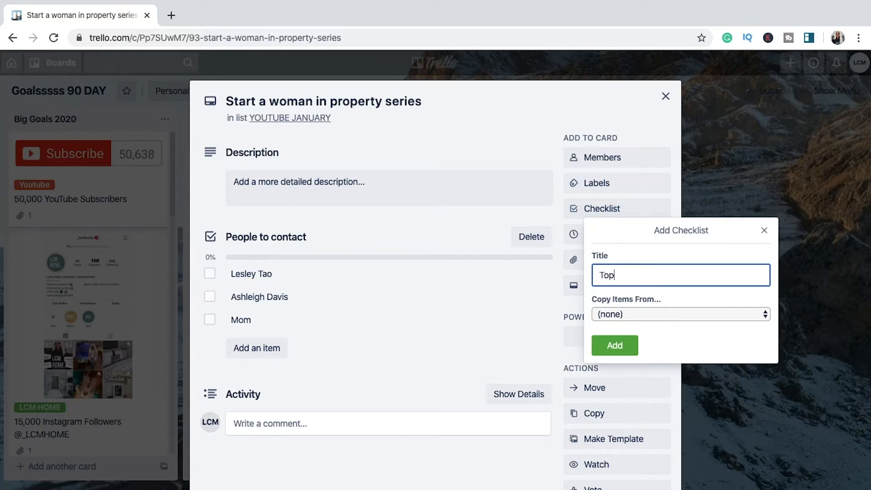
pyautogui.click(615, 345)
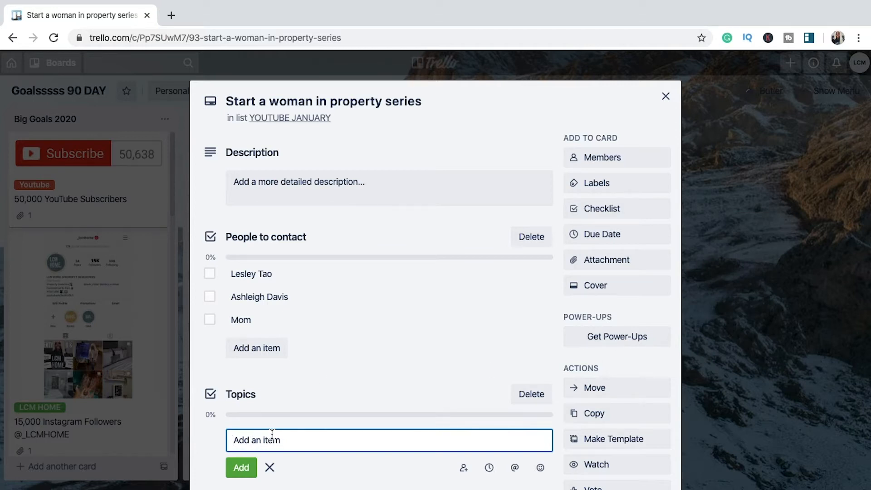
# Step: Add the item "Mentoring or not mentoring" to the "Topics" checklist and close the card
pyautogui.scroll(-3, 272, 435)
pyautogui.write('Men')
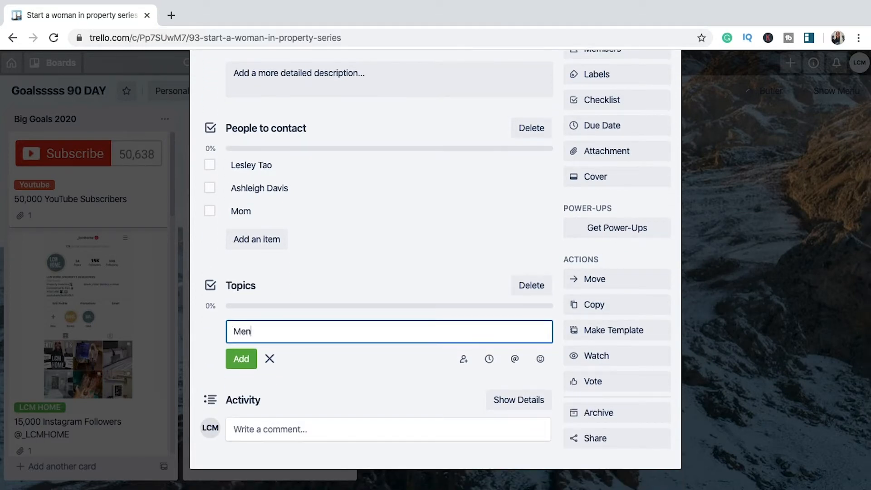
pyautogui.write('toring or not')
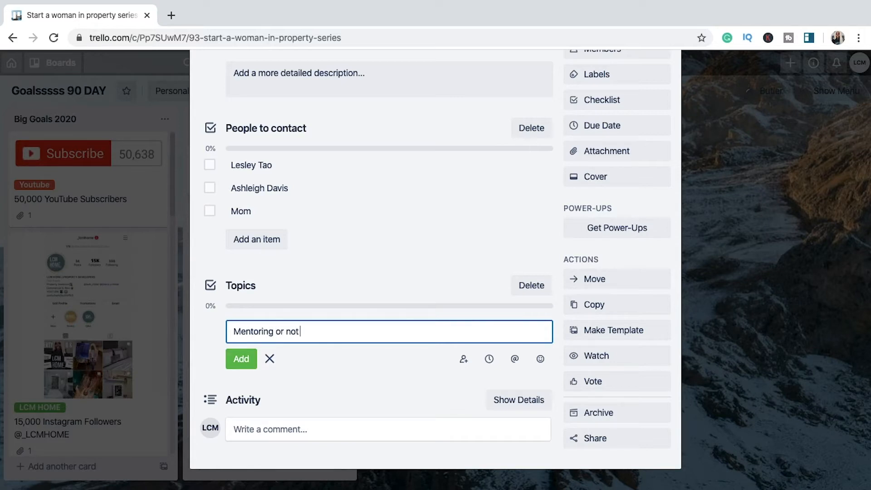
pyautogui.write(' mentoring')
pyautogui.click(232, 359)
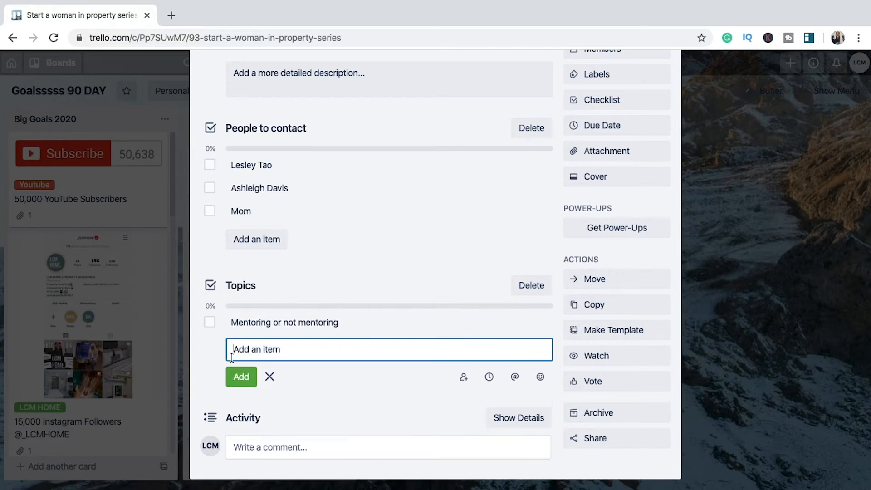
pyautogui.scroll(2, 232, 357)
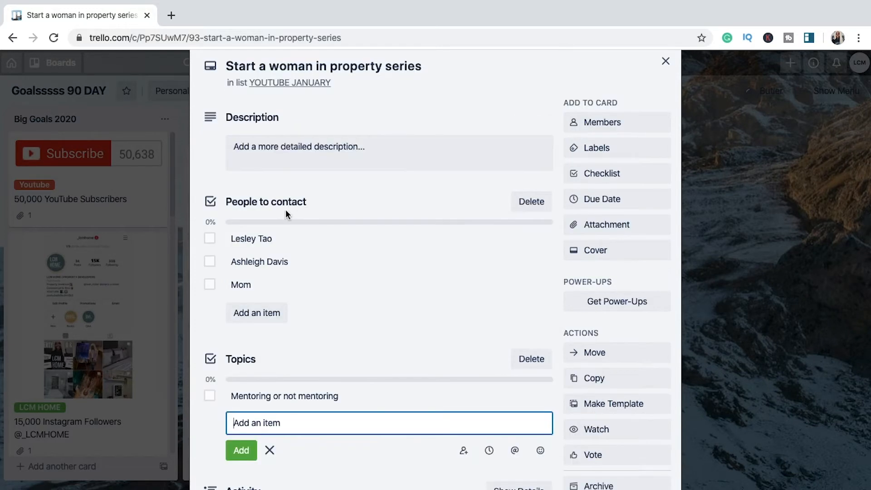
pyautogui.click(210, 240)
pyautogui.press('Escape')
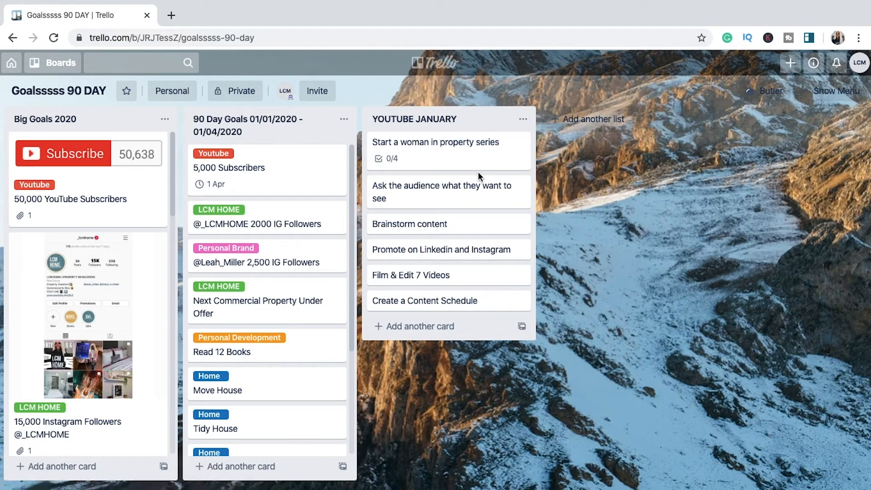
# Step: Give the card "Ask the audience what they want to see" a due date of 12/1/2020 at 9:00
pyautogui.click(447, 201)
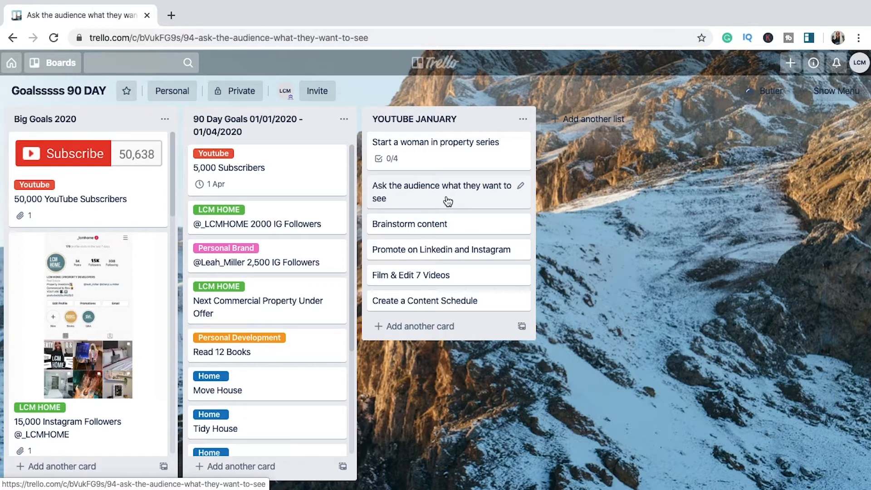
pyautogui.click(611, 232)
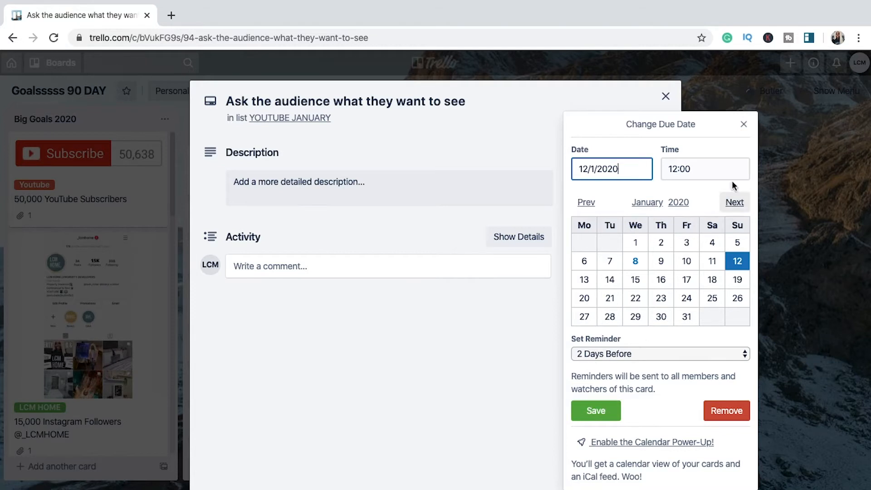
pyautogui.click(696, 176)
pyautogui.press('BackSpace')
pyautogui.press('BackSpace')
pyautogui.press('BackSpace')
pyautogui.write('9')
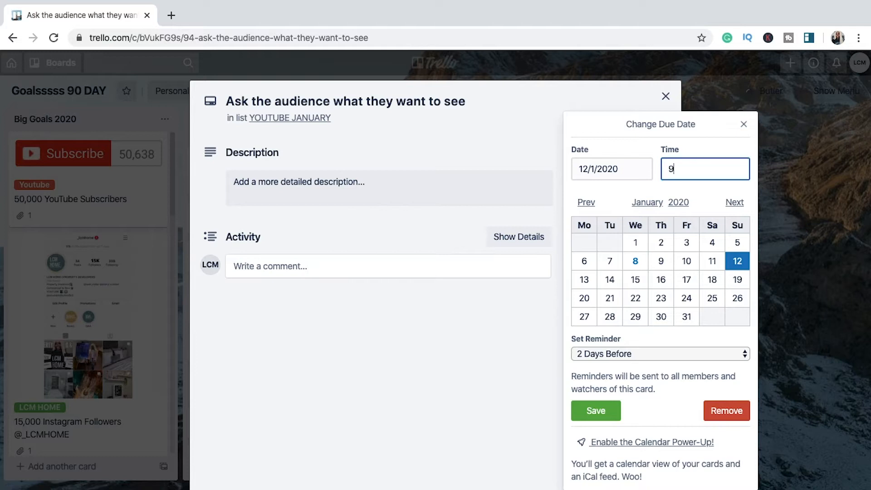
pyautogui.write(':00')
pyautogui.press('Return')
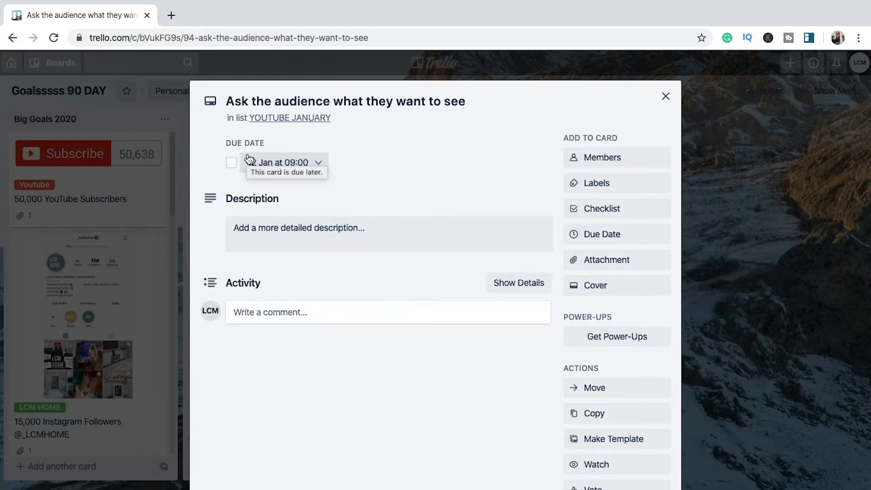
# Step: Save the description "Create Poll on Youtube" on the card "Ask the audience what they want to see" and close it
pyautogui.scroll(-2, 287, 258)
pyautogui.scroll(2, 287, 259)
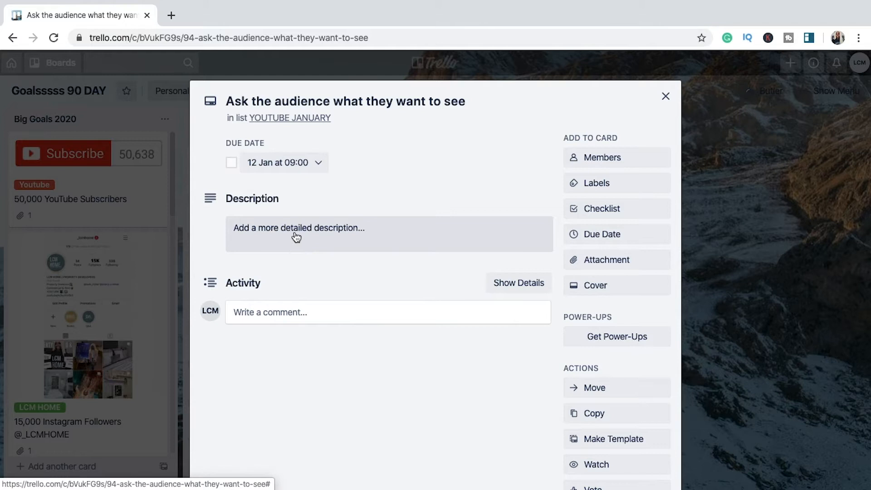
pyautogui.click(295, 235)
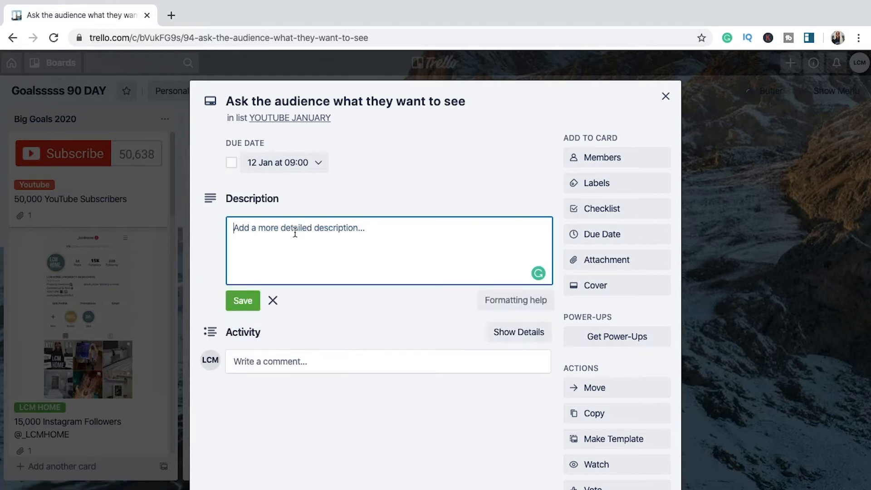
pyautogui.write('C')
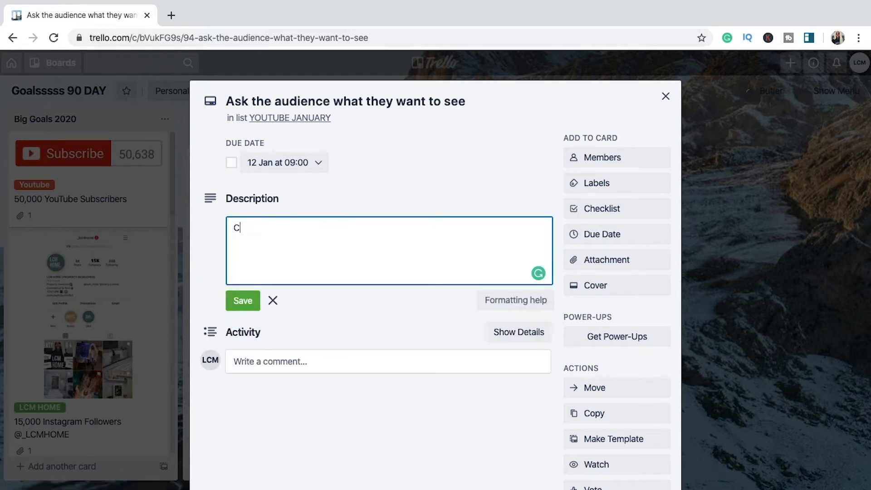
pyautogui.write('reaate')
pyautogui.write('e ')
pyautogui.write('Poll o')
pyautogui.write('n Youtube')
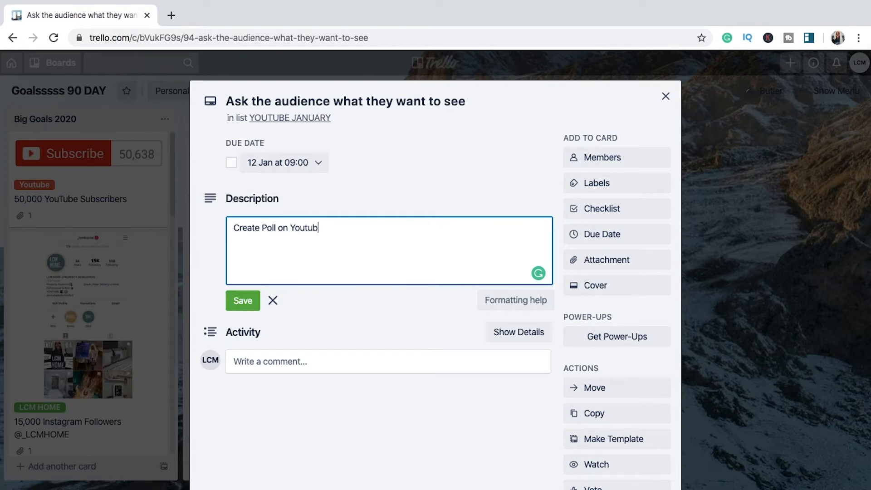
pyautogui.click(243, 300)
pyautogui.press('Escape')
# Step: Add a checklist titled "Videos" to the card "Film & Edit 7 Videos"
pyautogui.click(444, 295)
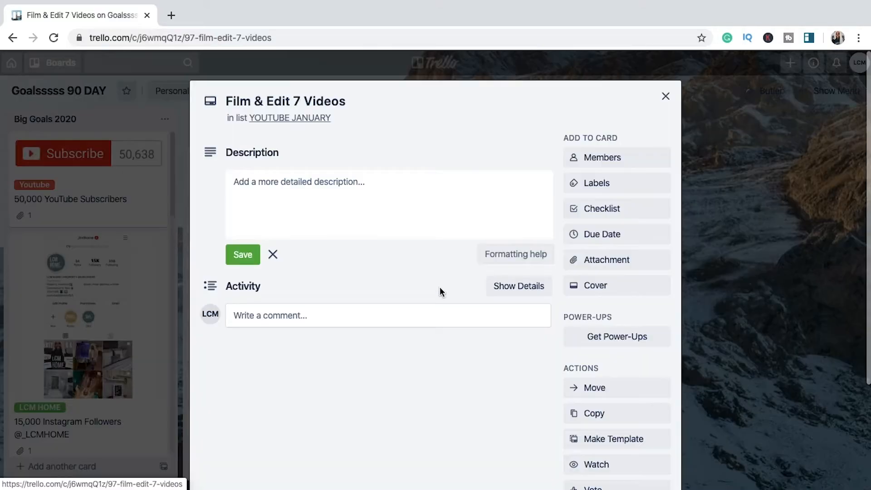
pyautogui.click(603, 207)
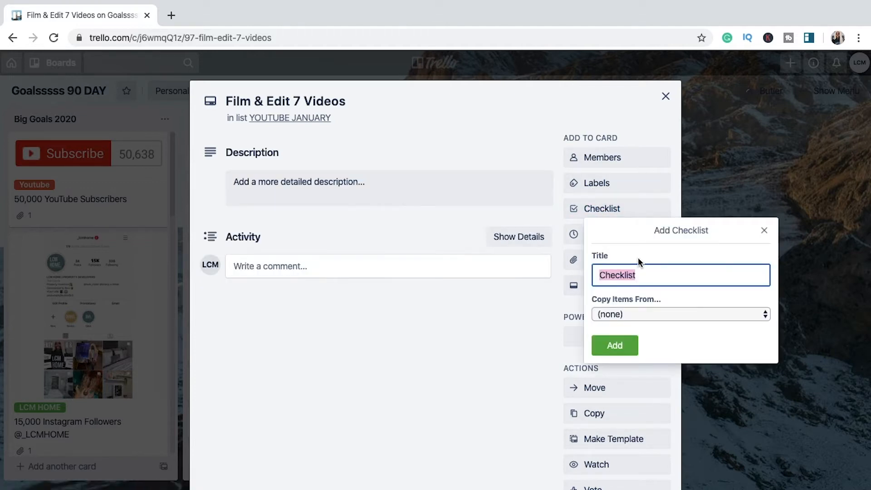
pyautogui.write('Videos')
pyautogui.press('Return')
# Step: Add the item "Maintain a healthy relationship with social media" to the "Videos" checklist and close the card
pyautogui.write('Maintain')
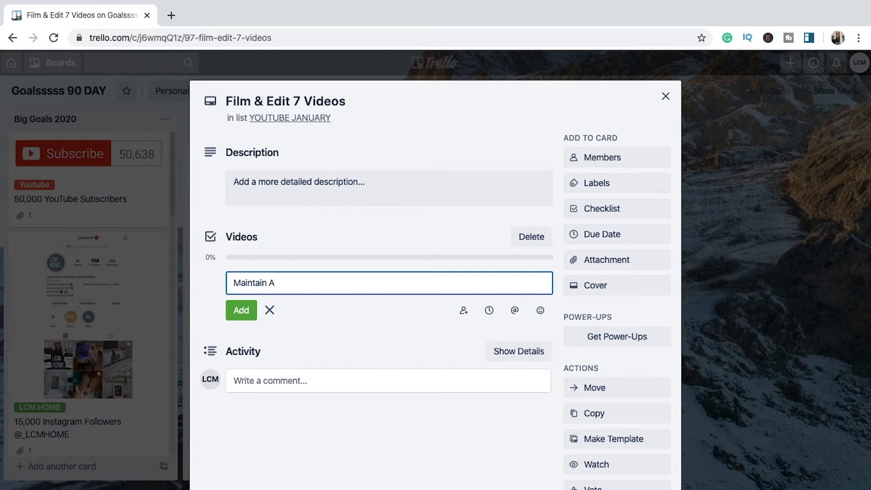
pyautogui.write(' a healthy relationsh')
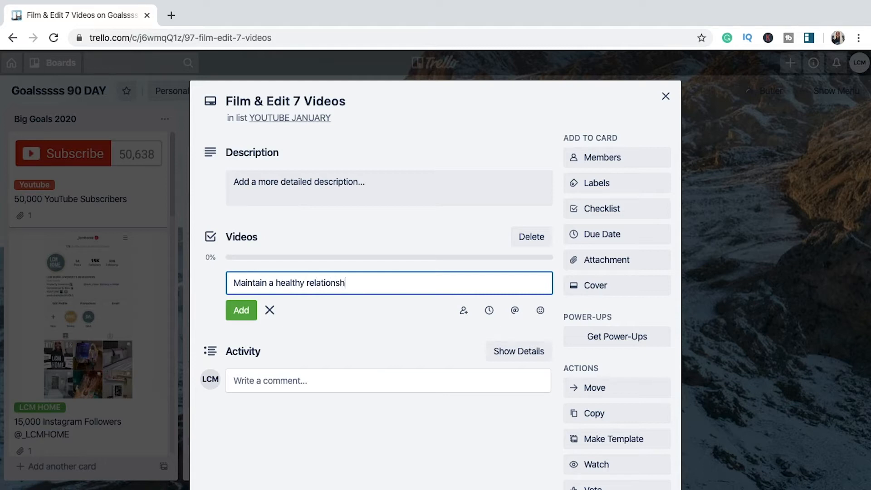
pyautogui.write('ip with social media')
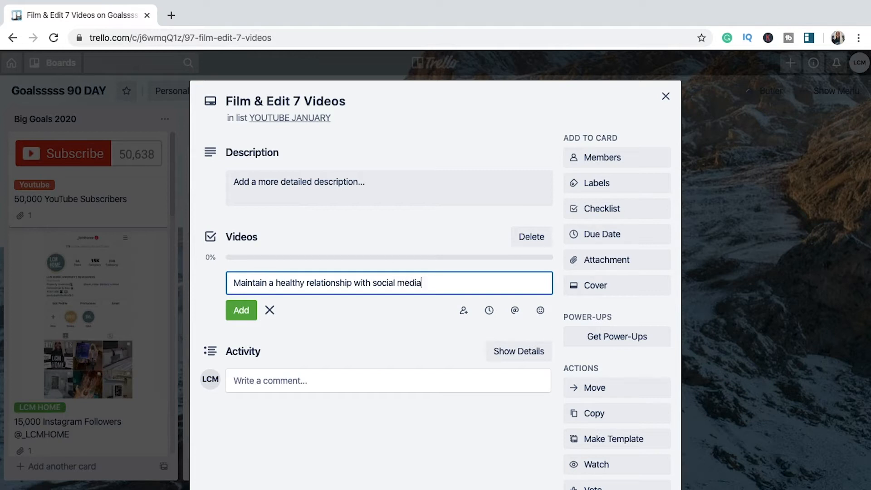
pyautogui.click(244, 312)
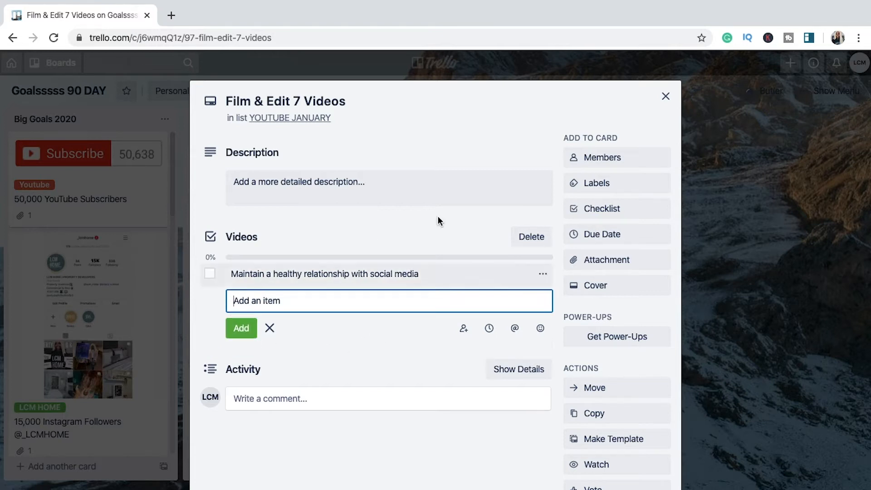
pyautogui.click(667, 96)
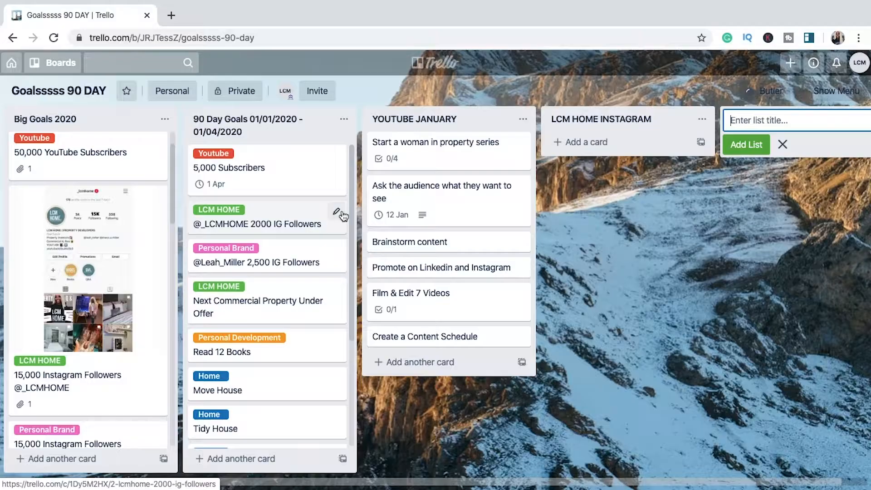
pyautogui.click(341, 210)
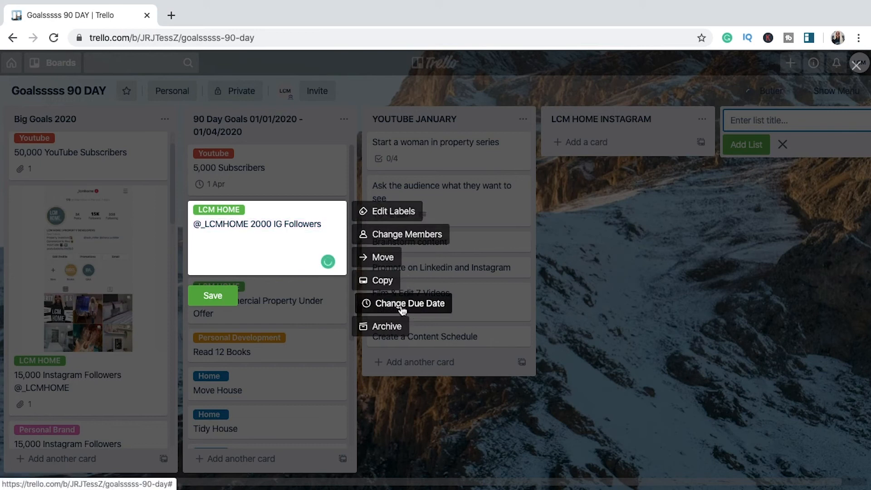
pyautogui.click(402, 304)
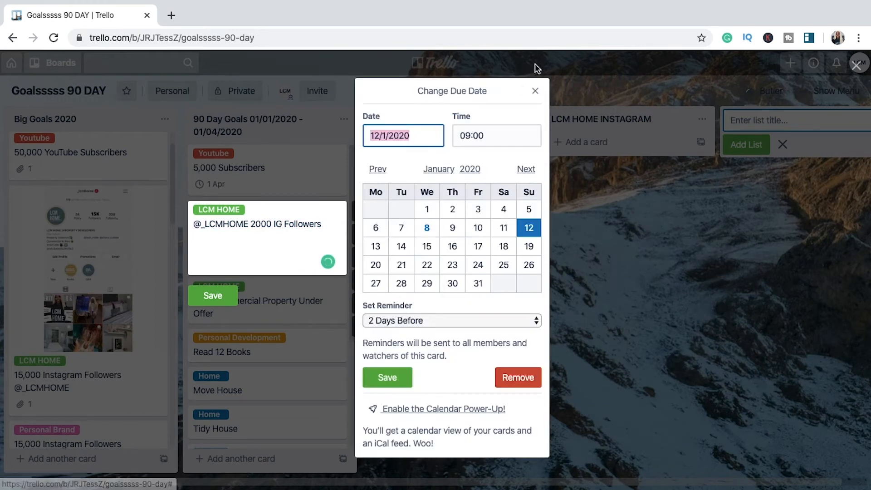
pyautogui.click(525, 169)
pyautogui.click(524, 169)
pyautogui.click(524, 170)
pyautogui.click(427, 209)
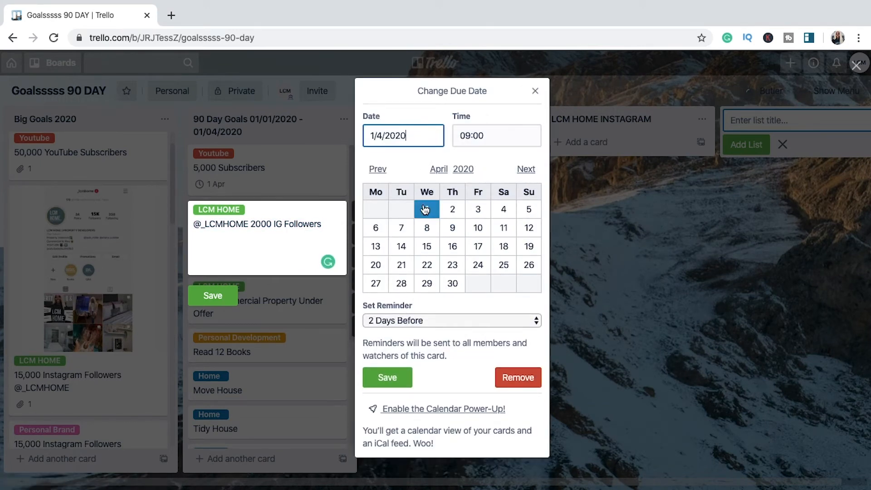
pyautogui.click(213, 295)
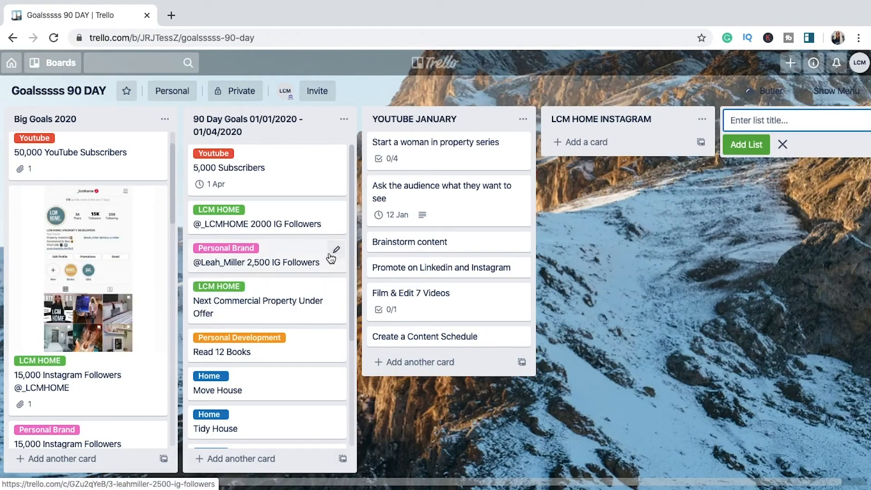
pyautogui.click(335, 219)
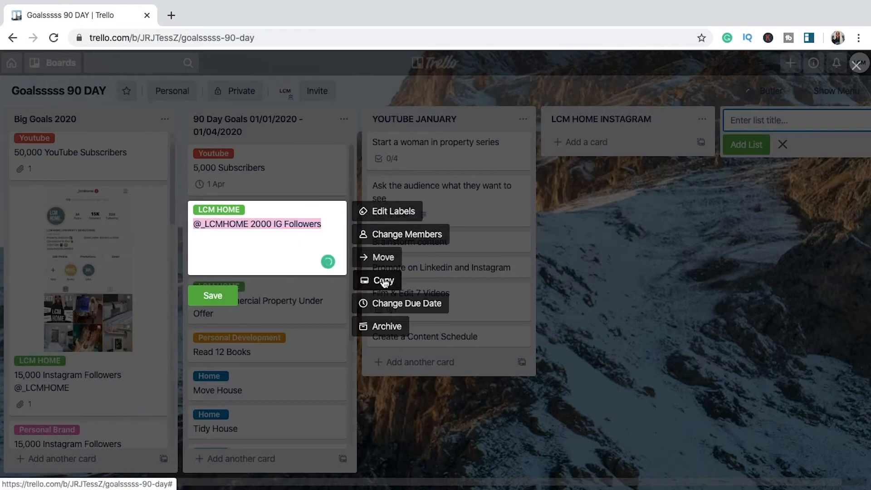
pyautogui.click(370, 303)
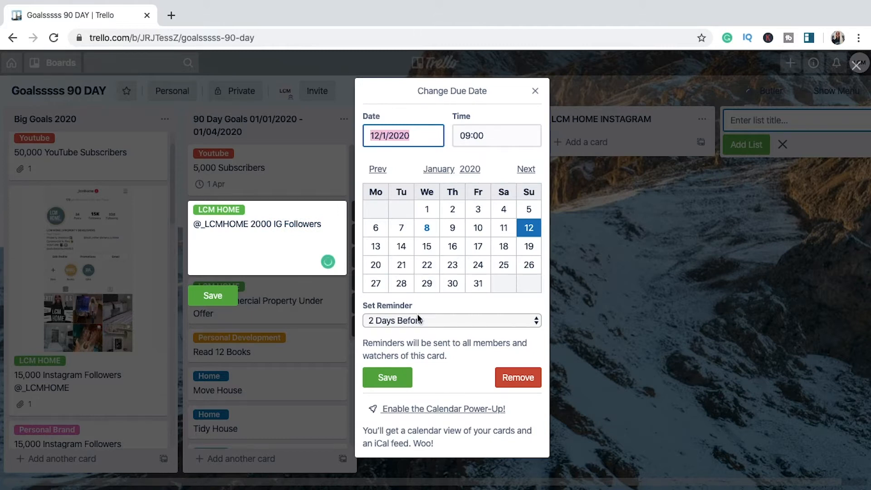
pyautogui.click(526, 169)
pyautogui.click(526, 169)
pyautogui.click(526, 169)
pyautogui.click(428, 209)
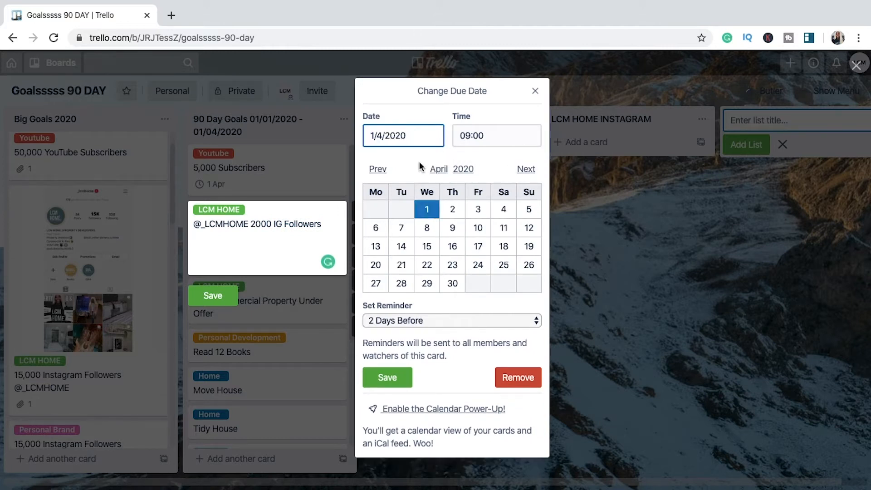
pyautogui.click(387, 377)
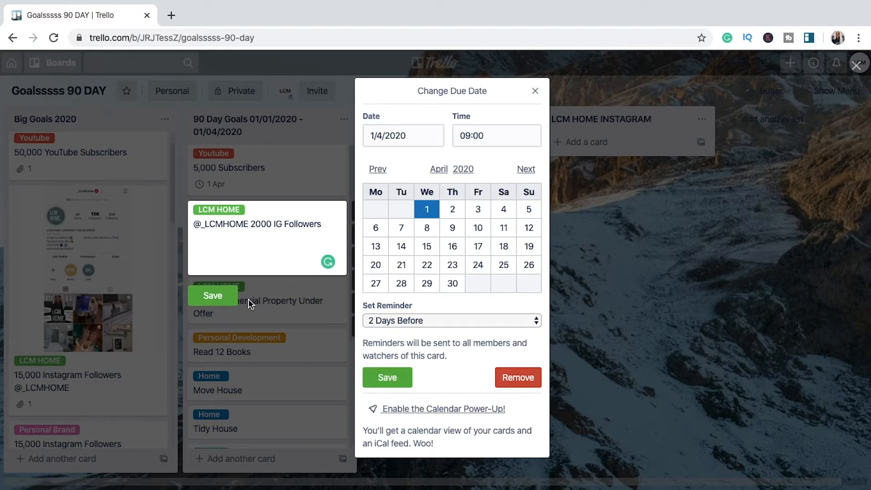
pyautogui.click(384, 382)
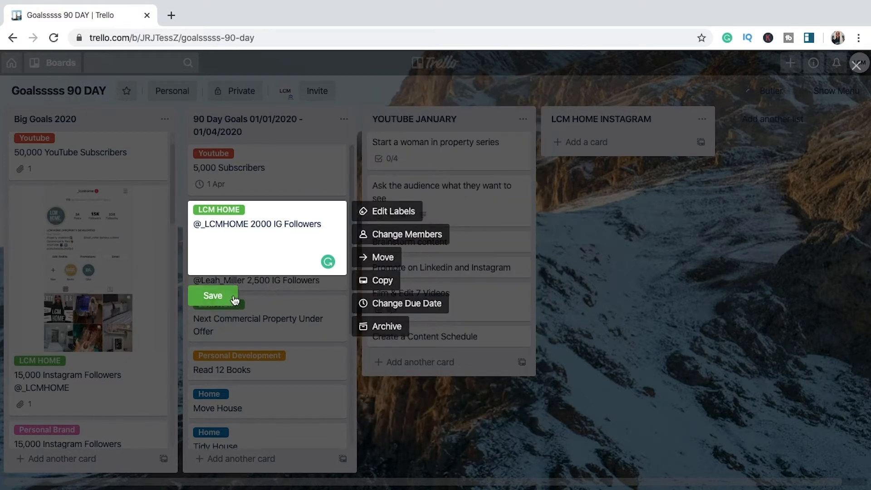
pyautogui.click(233, 299)
# Step: Add the card "Plan posts for the next 30 days" to the list "LCM HOME INSTAGRAM"
pyautogui.click(597, 141)
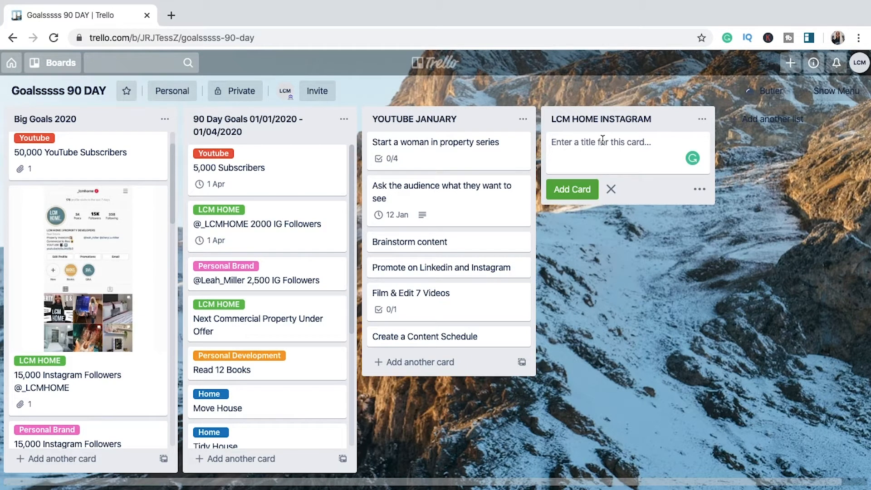
pyautogui.write('P')
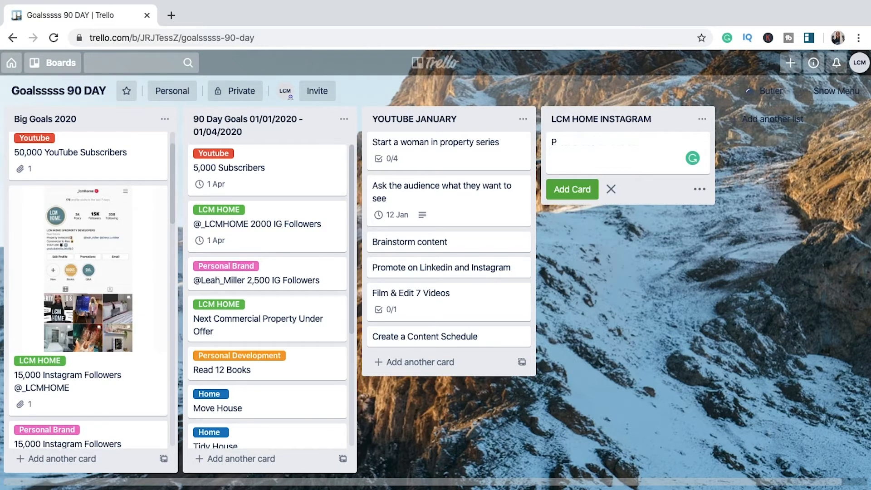
pyautogui.write('lan posts for the next')
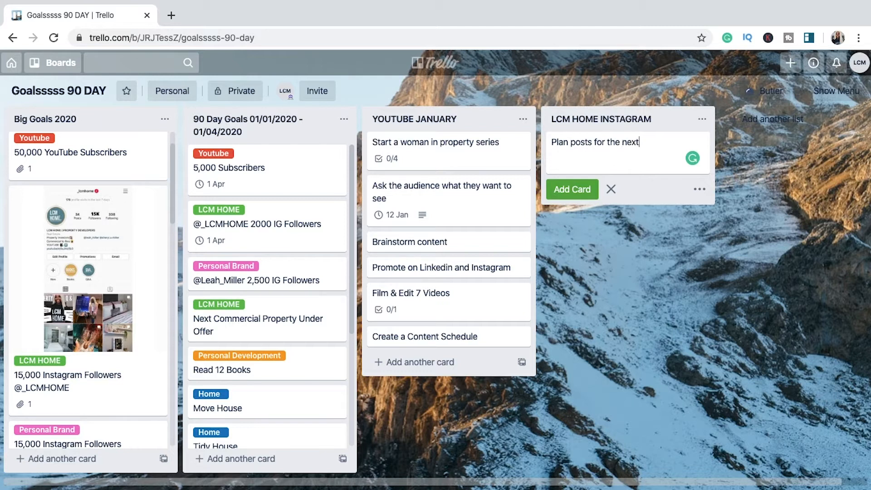
pyautogui.write(' 30 days')
pyautogui.press('Return')
# Step: Add the card "Create Hashtag Groups" to the list "LCM HOME INSTAGRAM"
pyautogui.write('Create Hash')
pyautogui.write('tag Groups')
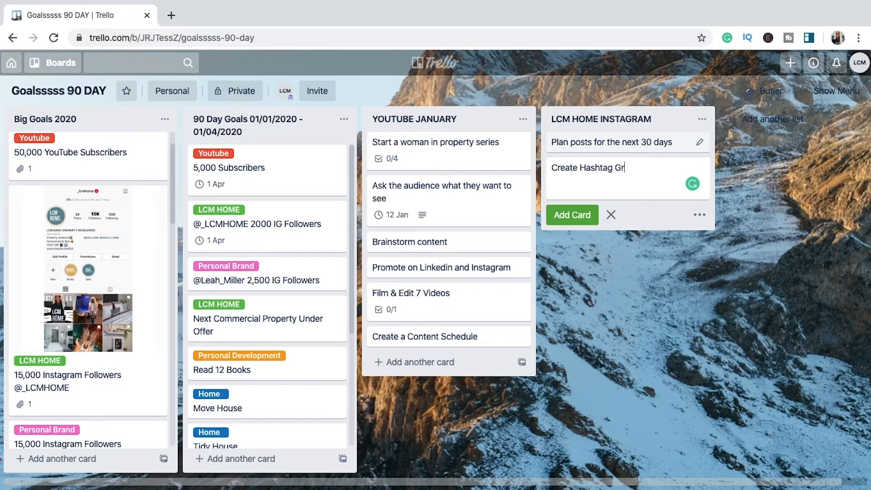
pyautogui.click(569, 213)
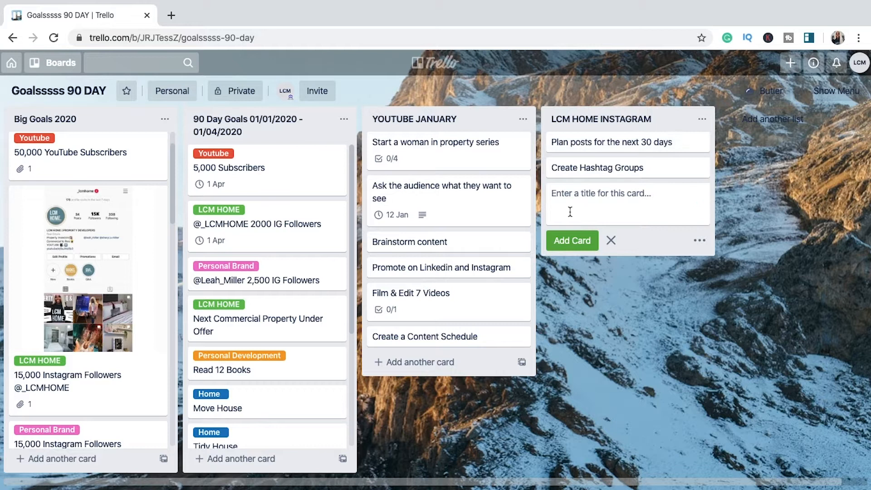
# Step: Add the card "Interactive IG Stories - Polls, Questions" to the list "LCM HOME INSTAGRAM"
pyautogui.write('Interac')
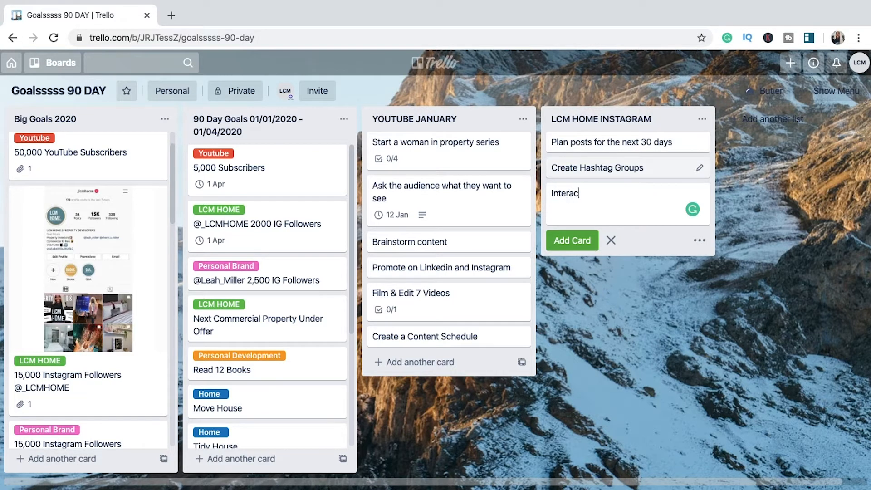
pyautogui.write('tive IG Stories - Polls, Questions')
pyautogui.press('Return')
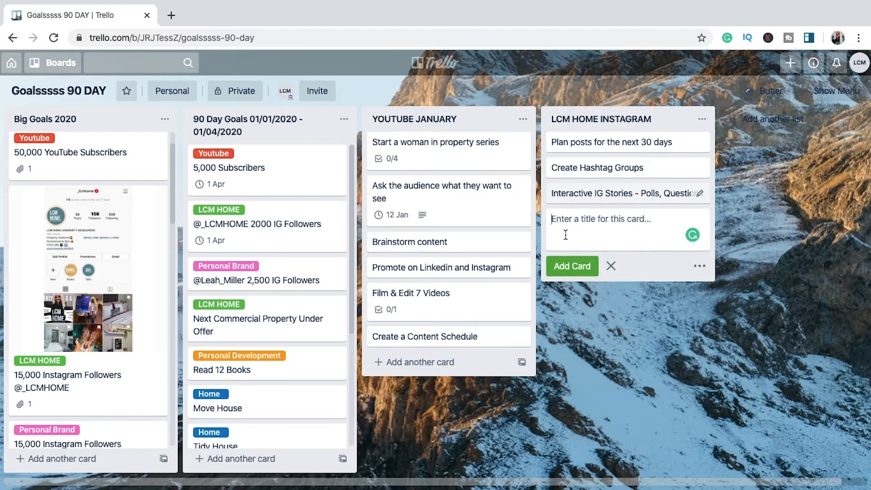
pyautogui.write('1 Post')
pyautogui.press('BackSpace')
pyautogui.press('BackSpace')
pyautogui.press('BackSpace')
pyautogui.press('BackSpace')
pyautogui.press('BackSpace')
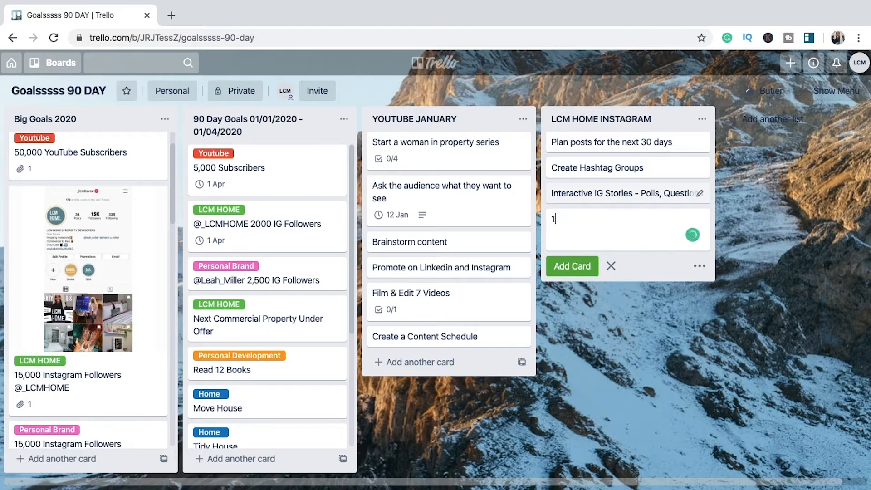
pyautogui.press('BackSpace')
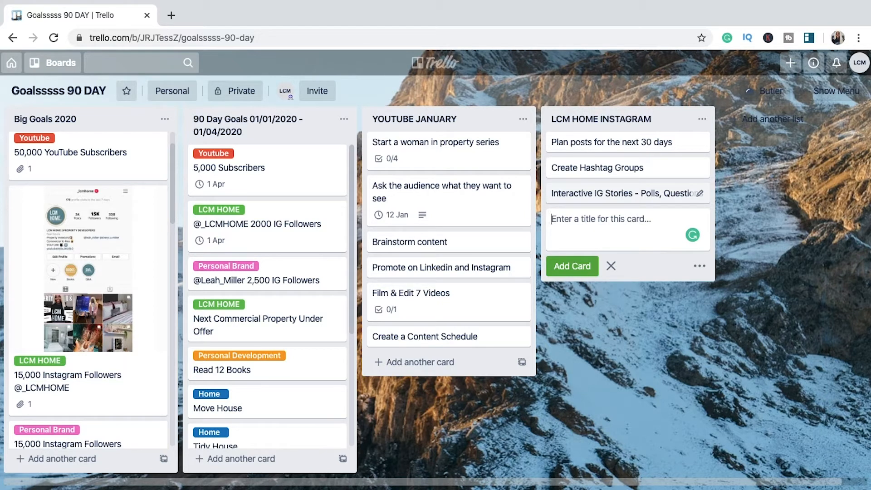
# Step: Add the card "1 Push post back to Youtube Channel" to the list "LCM HOME INSTAGRAM"
pyautogui.write('1 Push po')
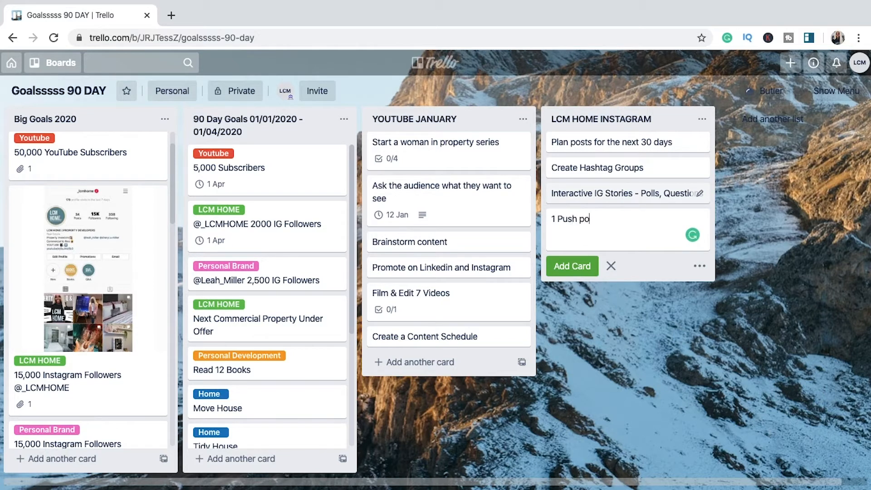
pyautogui.write('st back to Youtube Channel')
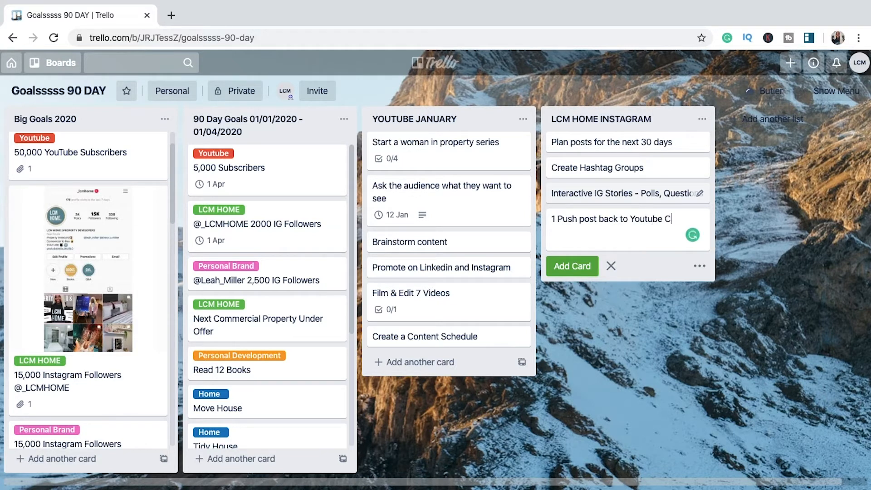
pyautogui.click(567, 266)
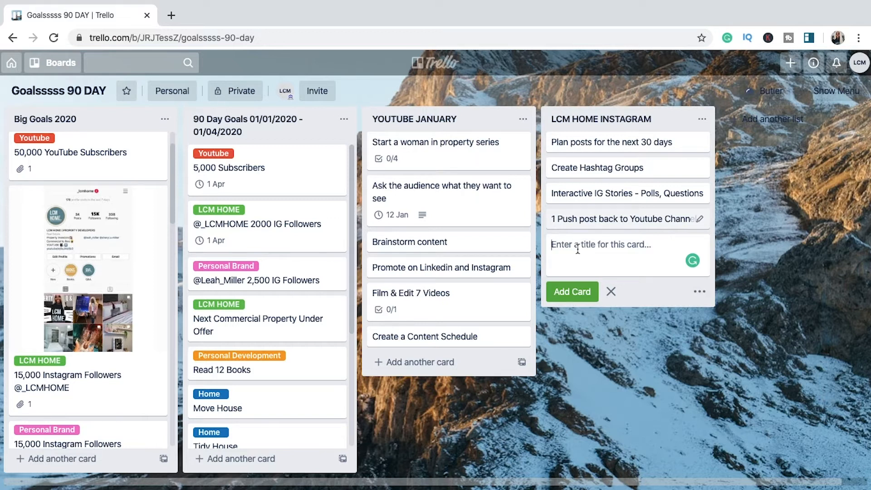
# Step: Add the card "Women in Property - 2 short trailer videos and 1 picture" to the list "LCM HOME INSTAGRAM"
pyautogui.write('Women in Property')
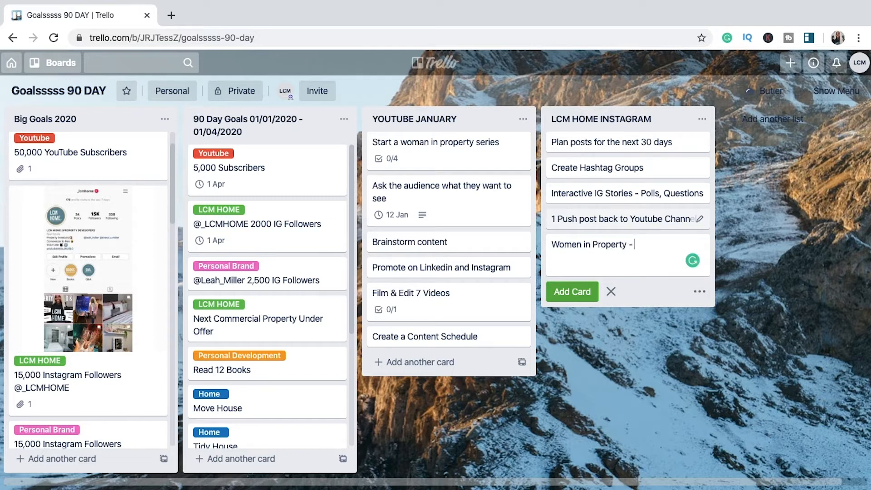
pyautogui.write(' - 2 short trailer videos and 1 picture')
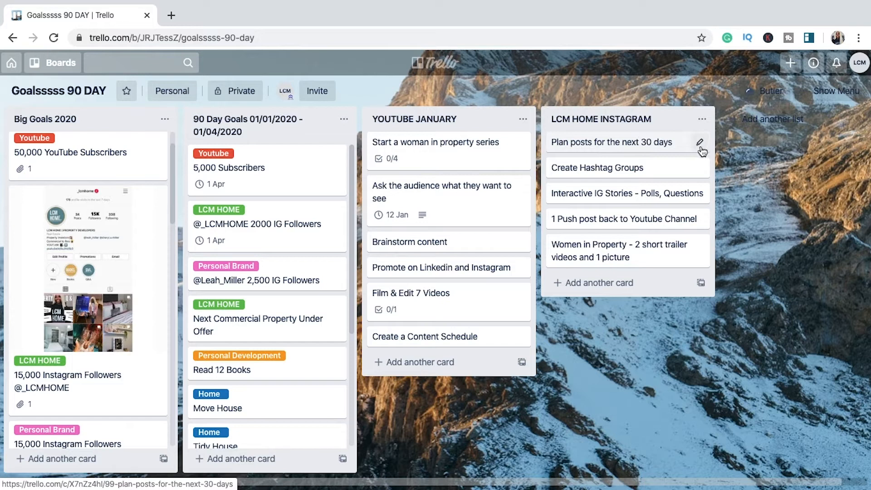
# Step: Assign the LCM HOME label to the card "Plan posts for the next 30 days" and save it
pyautogui.click(698, 144)
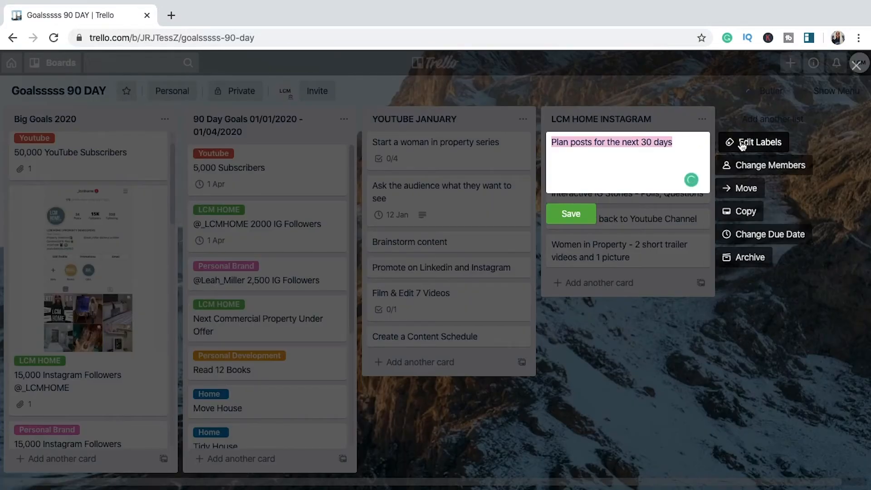
pyautogui.click(742, 143)
pyautogui.click(733, 170)
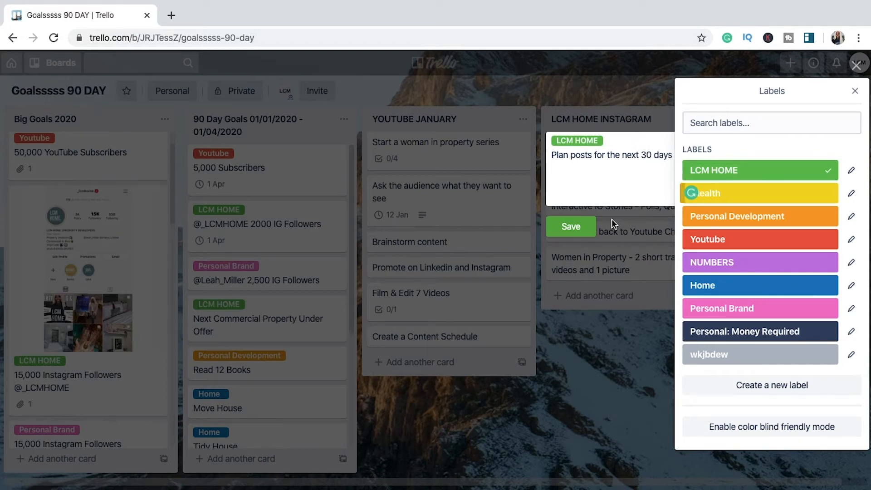
pyautogui.click(577, 226)
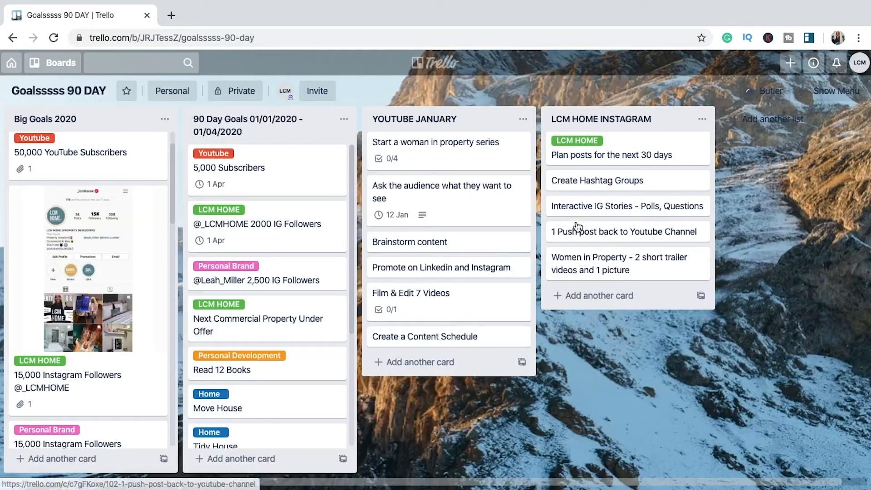
# Step: Assign the LCM HOME label to the card "Create Hashtag Groups" and save it
pyautogui.click(699, 180)
pyautogui.click(750, 184)
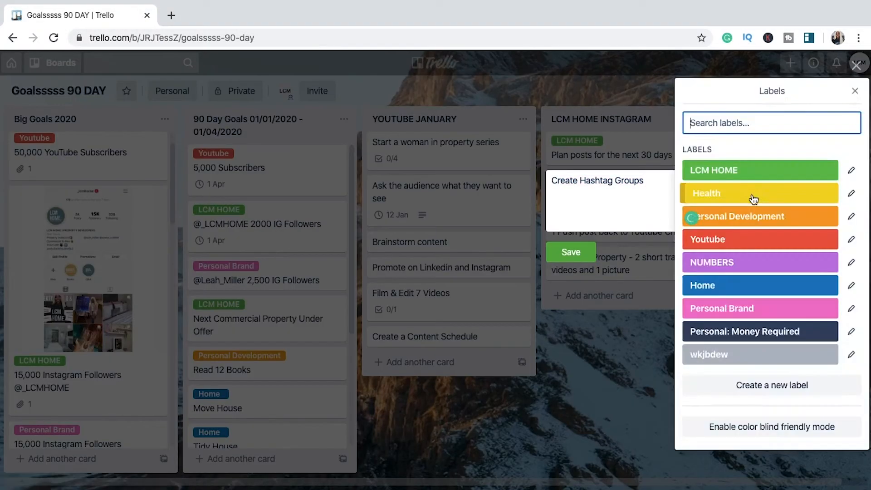
pyautogui.click(723, 171)
pyautogui.click(572, 263)
# Step: Assign the LCM HOME label to the card "Interactive IG Stories - Polls, Questions" and save it
pyautogui.click(702, 219)
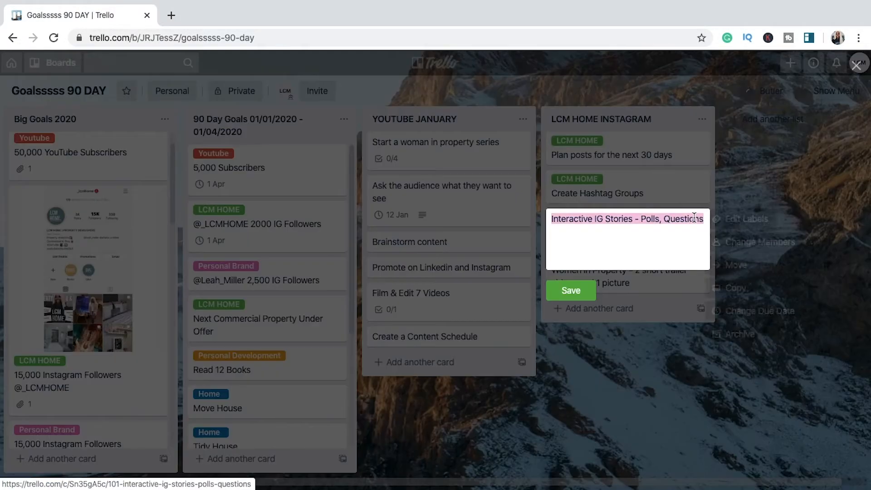
pyautogui.click(730, 216)
pyautogui.click(719, 167)
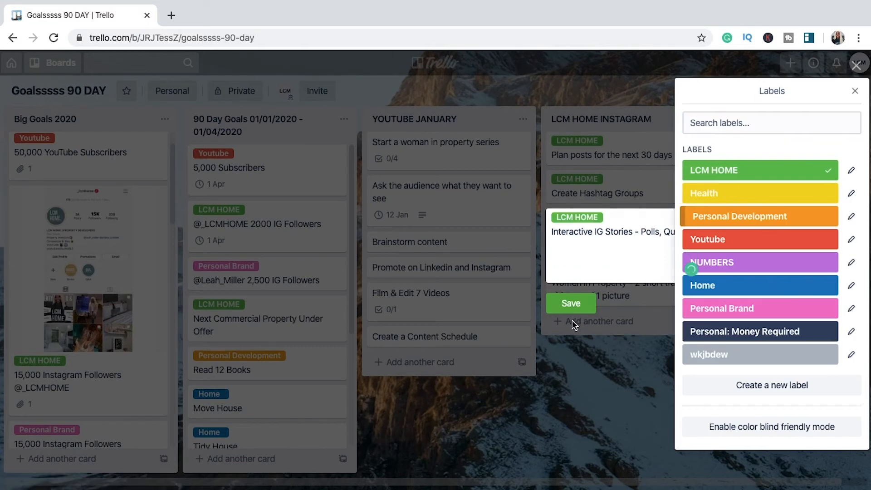
pyautogui.click(571, 301)
# Step: Assign the LCM HOME and Youtube labels to the card "1 Push post back to Youtube Channel" and save it
pyautogui.click(699, 257)
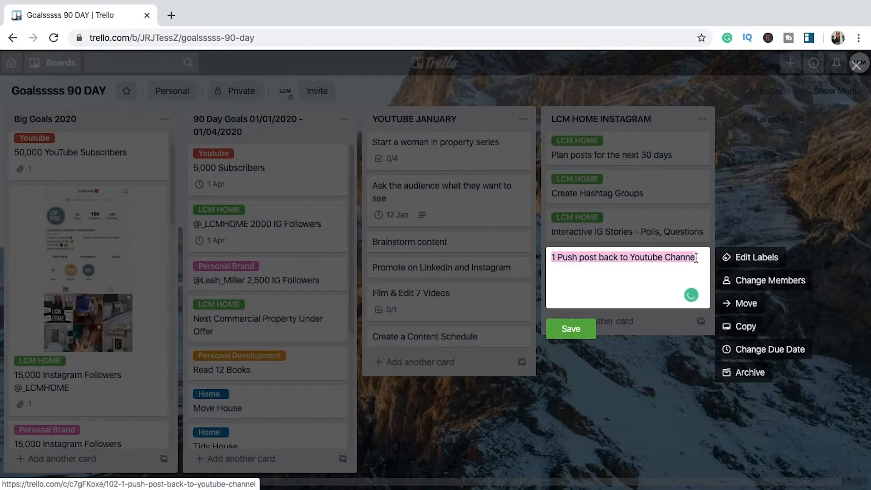
pyautogui.click(737, 257)
pyautogui.click(716, 170)
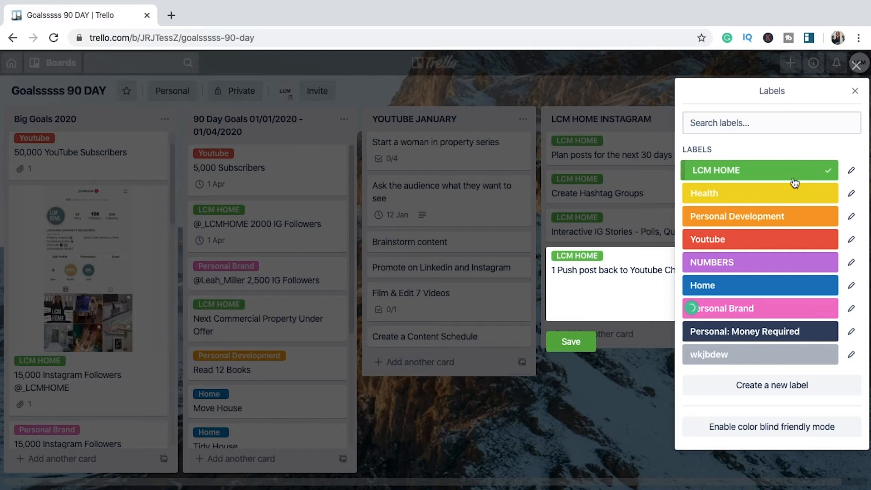
pyautogui.click(712, 241)
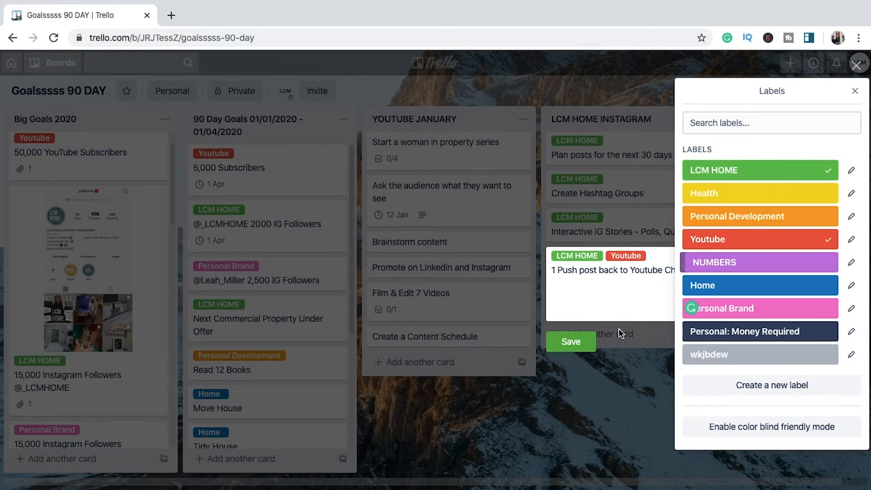
pyautogui.click(584, 344)
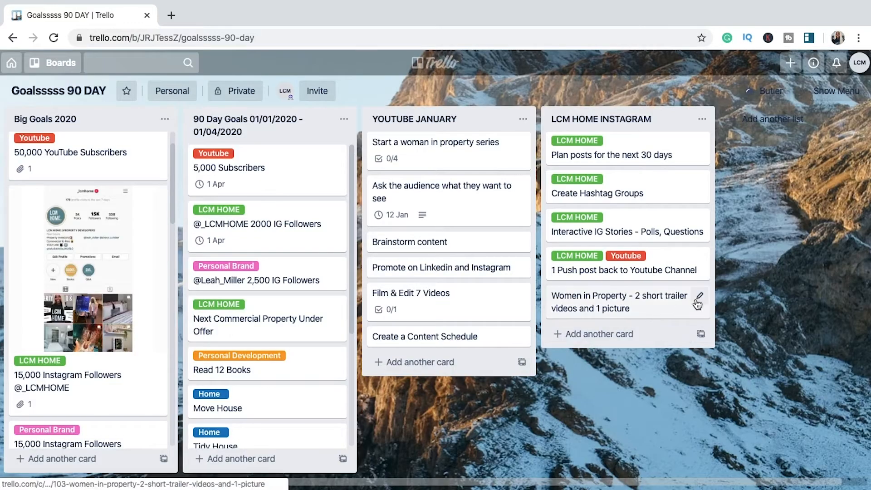
# Step: Assign the LCM HOME and Youtube labels to the card "Women in Property - 2 short trailer videos and 1 picture" and save it
pyautogui.click(696, 297)
pyautogui.click(740, 296)
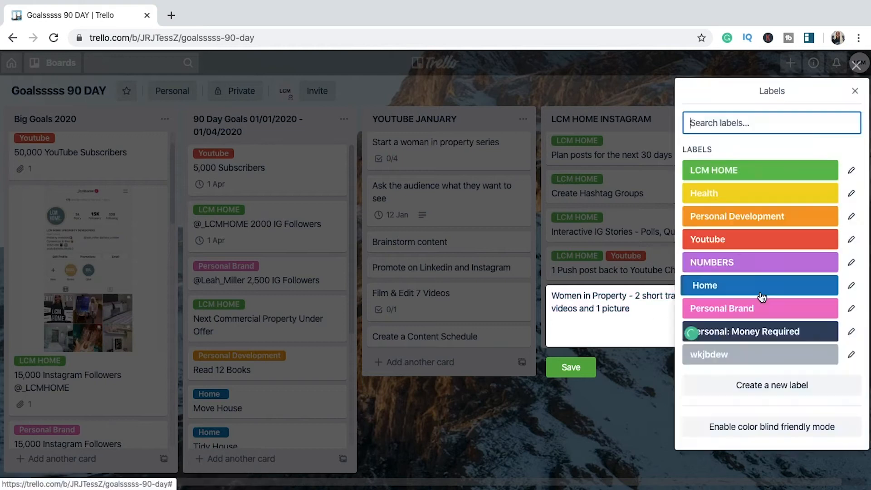
pyautogui.click(721, 171)
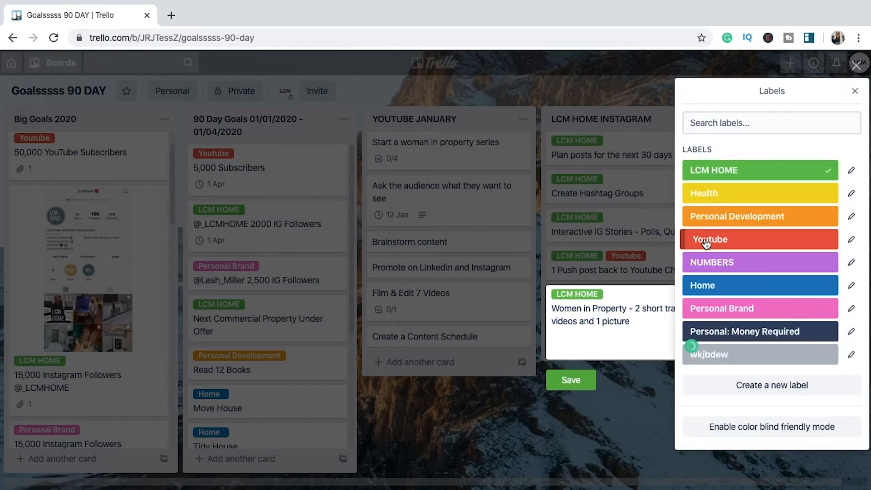
pyautogui.click(706, 243)
pyautogui.click(578, 380)
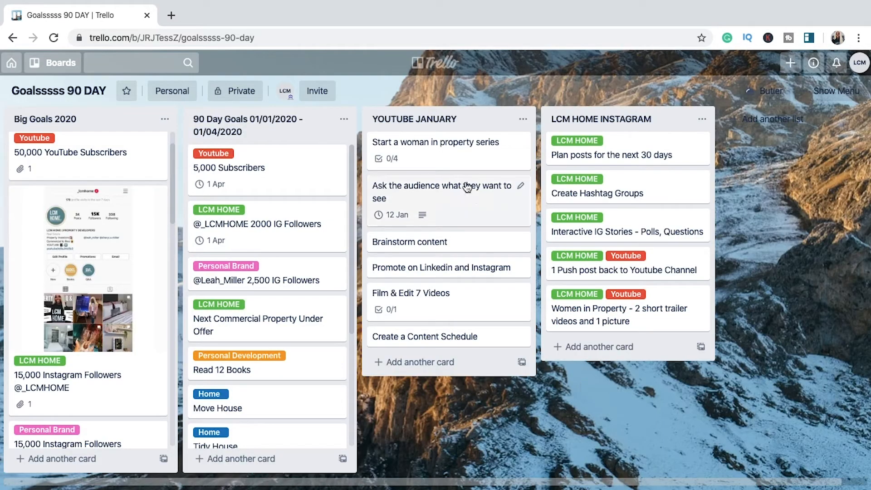
# Step: Assign the Youtube and LCM HOME labels to the card "Start a woman in property series" and save it
pyautogui.click(519, 144)
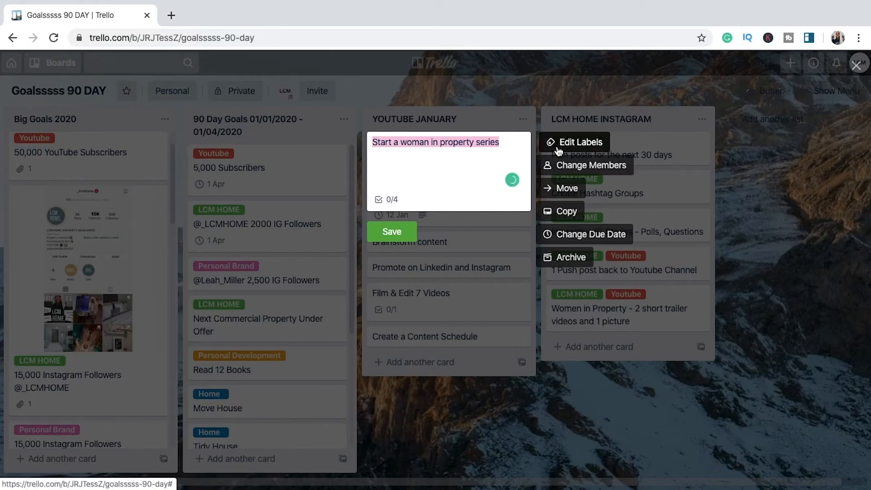
pyautogui.click(558, 149)
pyautogui.click(590, 240)
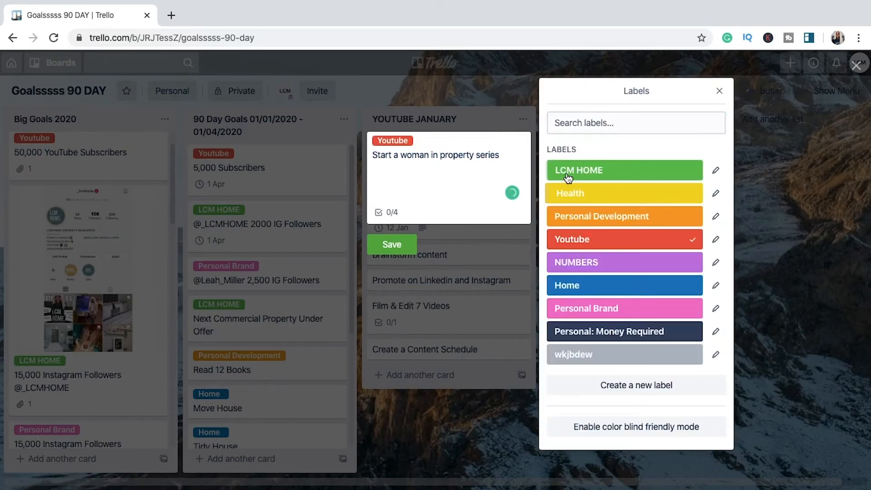
pyautogui.click(568, 177)
pyautogui.click(431, 228)
# Step: Assign the Youtube label to the card "Ask the audience what they want to see" and save it
pyautogui.click(519, 200)
pyautogui.click(565, 196)
pyautogui.click(590, 239)
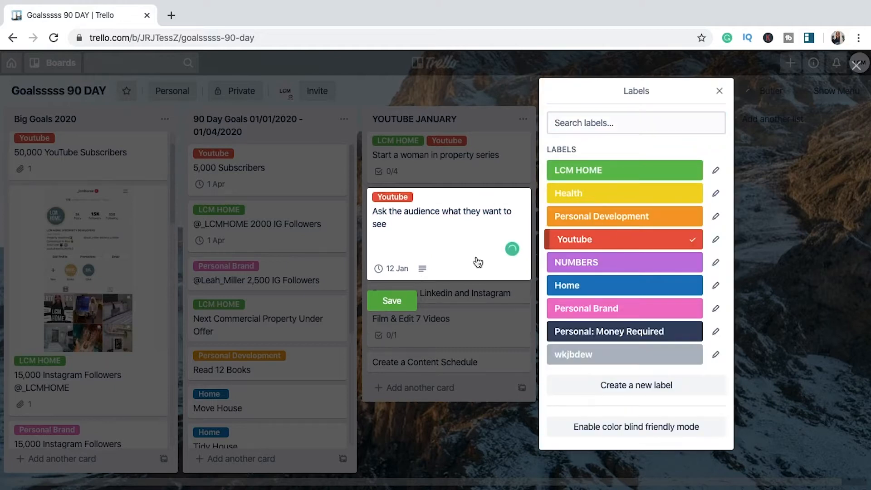
pyautogui.click(392, 300)
# Step: Assign the Youtube label to the card "Brainstorm content" and save it
pyautogui.click(520, 268)
pyautogui.click(566, 268)
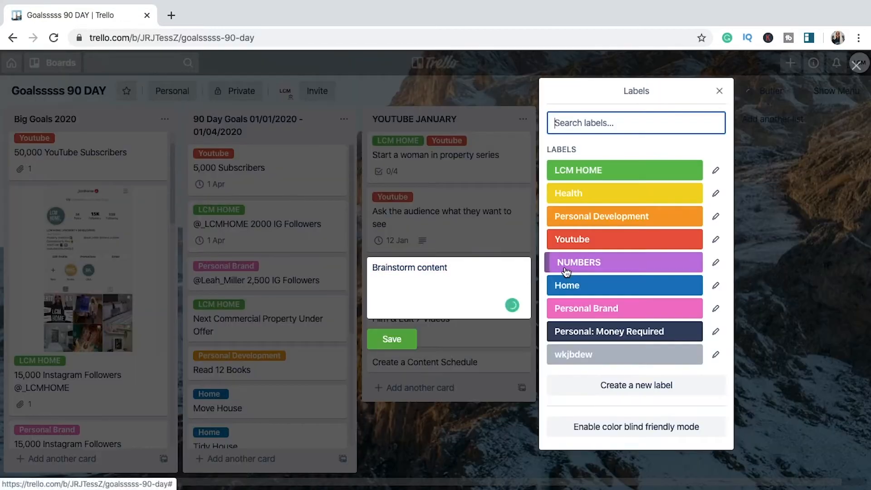
pyautogui.click(568, 239)
pyautogui.click(392, 339)
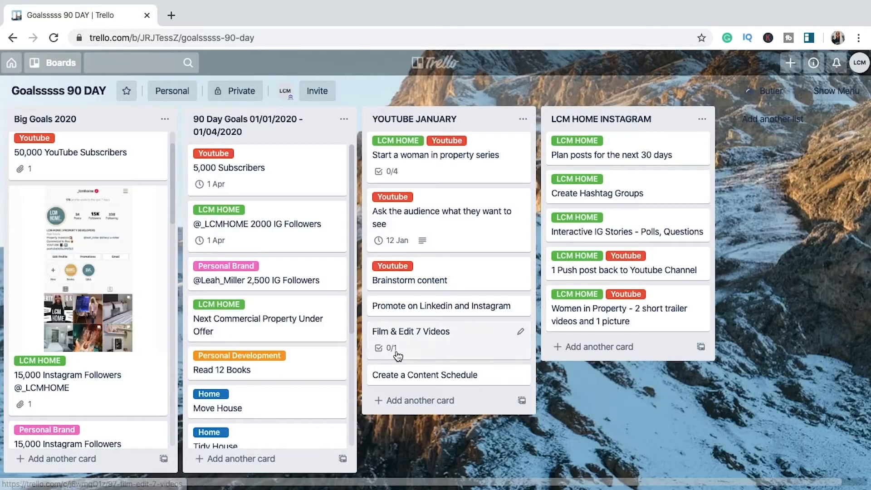
# Step: Assign the Youtube label to the card "Promote on Linkedin and Instagram" and save it
pyautogui.click(519, 307)
pyautogui.click(575, 305)
pyautogui.click(567, 239)
pyautogui.click(392, 389)
# Step: Assign the LCM HOME and Youtube labels to the card "Film & Edit 7 Videos" and save it
pyautogui.click(526, 338)
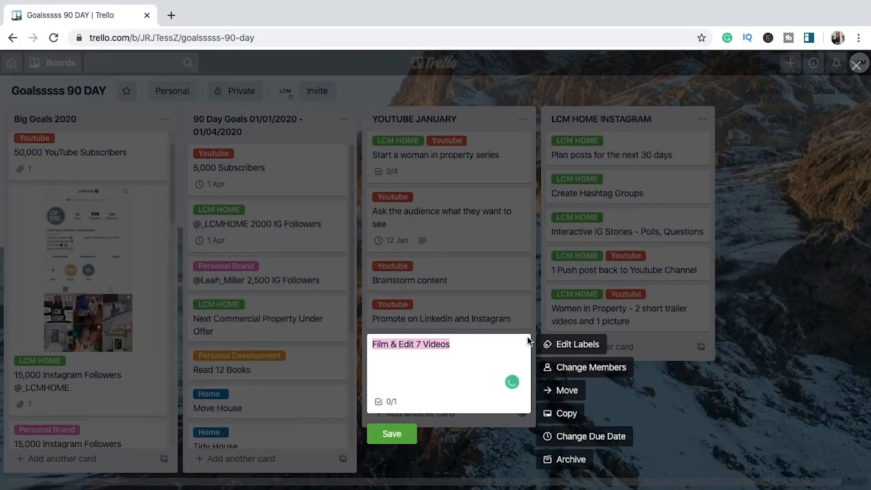
pyautogui.click(576, 344)
pyautogui.click(574, 171)
pyautogui.click(567, 237)
pyautogui.click(392, 434)
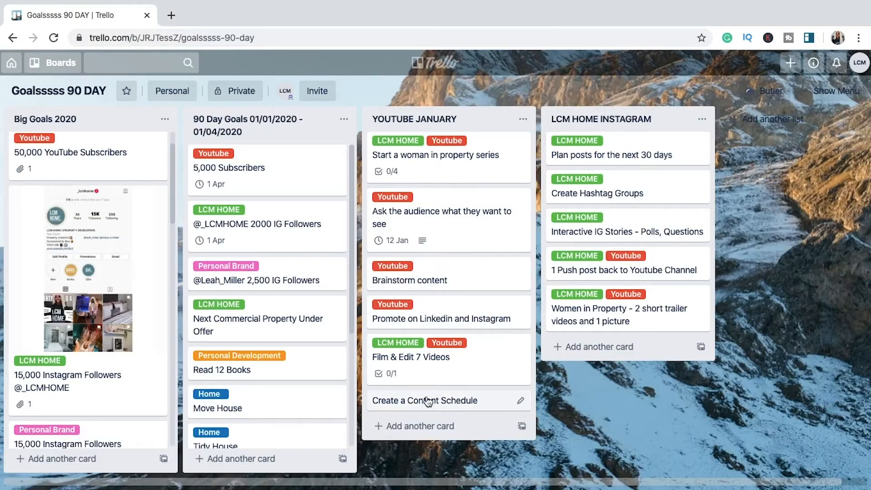
# Step: Assign the LCM HOME label to the card "Create a Content Schedule" and save it
pyautogui.click(520, 400)
pyautogui.click(575, 355)
pyautogui.click(589, 171)
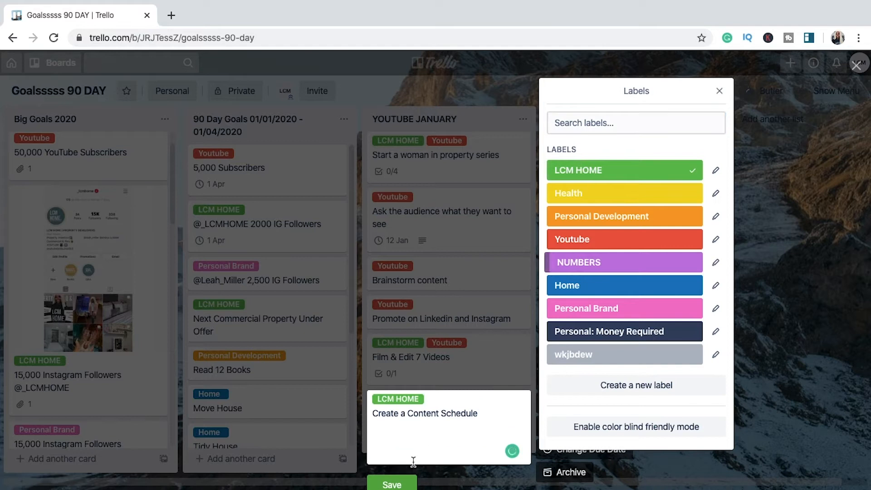
pyautogui.click(404, 482)
# Step: Add a new list titled PERSONAL BRAND after the LCM HOME INSTAGRAM list
pyautogui.hscroll(1, 756, 321)
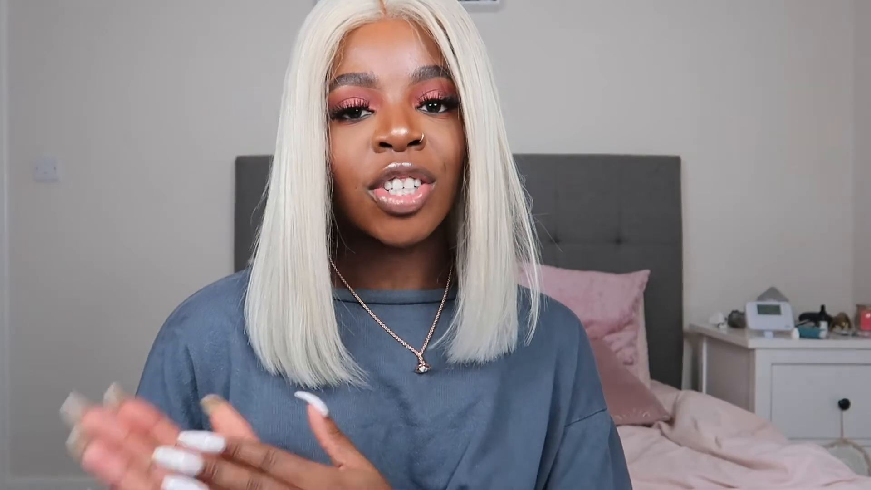
pyautogui.write('P')
pyautogui.write('er')
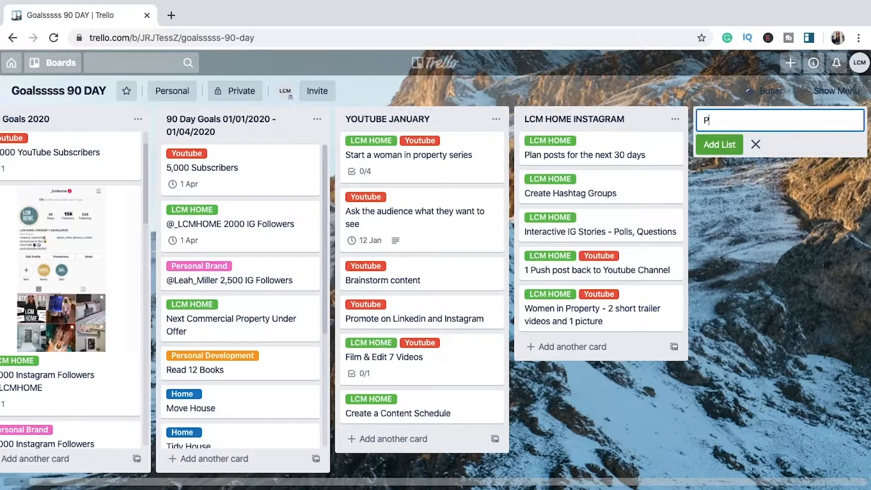
pyautogui.press('BackSpace')
pyautogui.press('BackSpace')
pyautogui.press('BackSpace')
pyautogui.write('PERSONAL BRAND')
pyautogui.click(721, 144)
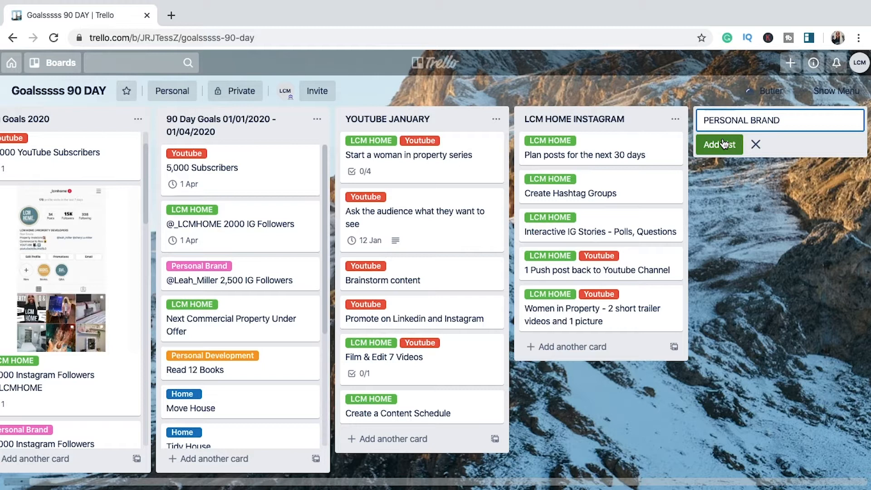
# Step: Add the card "Finish my website" to the PERSONAL BRAND list
pyautogui.write('F')
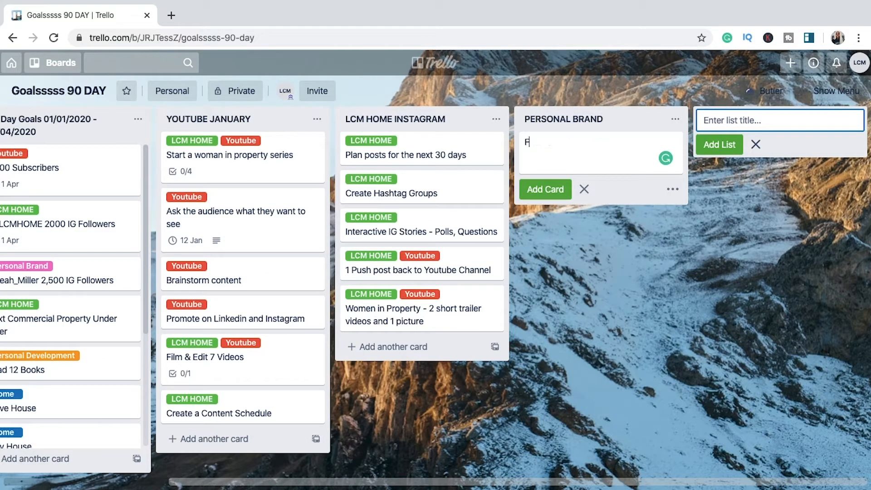
pyautogui.write('inish my ')
pyautogui.write('we')
pyautogui.write('db')
pyautogui.write('b')
pyautogui.write('site')
pyautogui.click(545, 189)
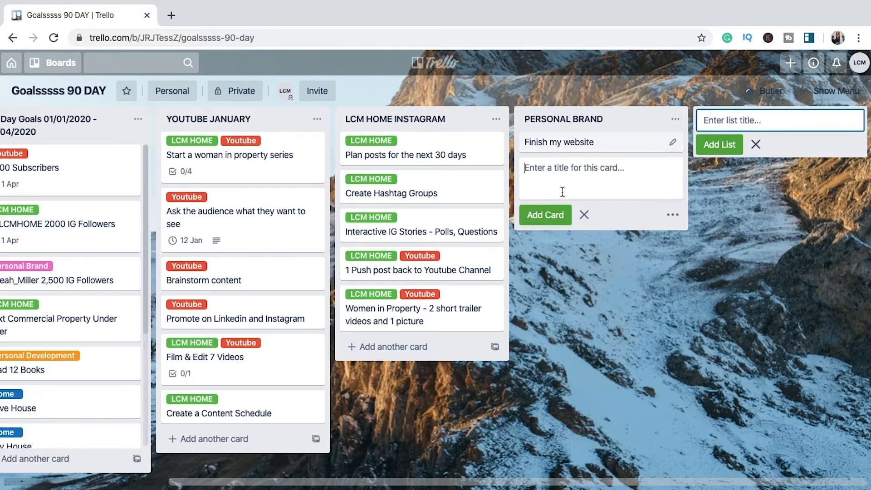
# Step: Add the card "Add blog posts to website" to the PERSONAL BRAND list
pyautogui.write('Add')
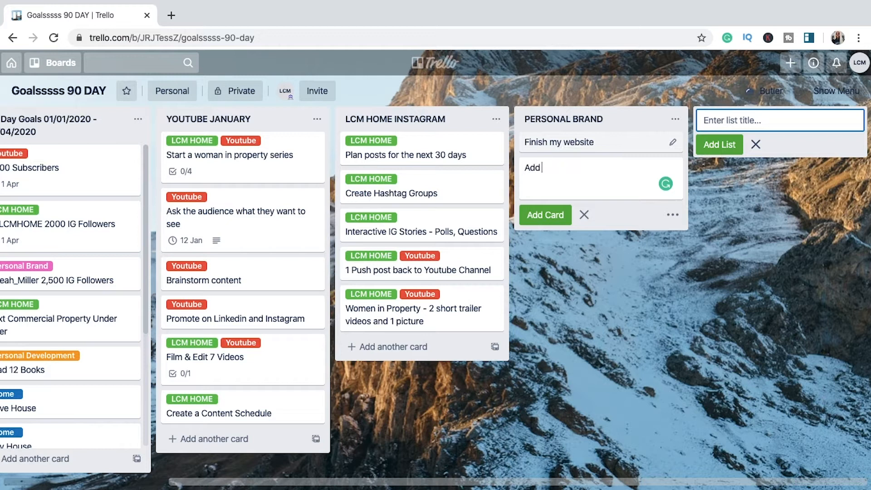
pyautogui.write(' blog posts to website')
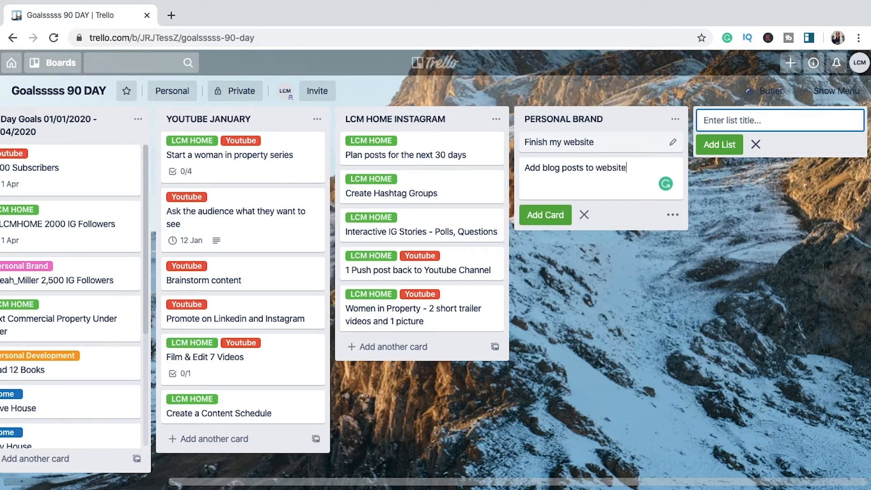
pyautogui.click(526, 216)
# Step: Add the card "Post 4 X times a week on IG" to the PERSONAL BRAND list
pyautogui.write('Post 4 X')
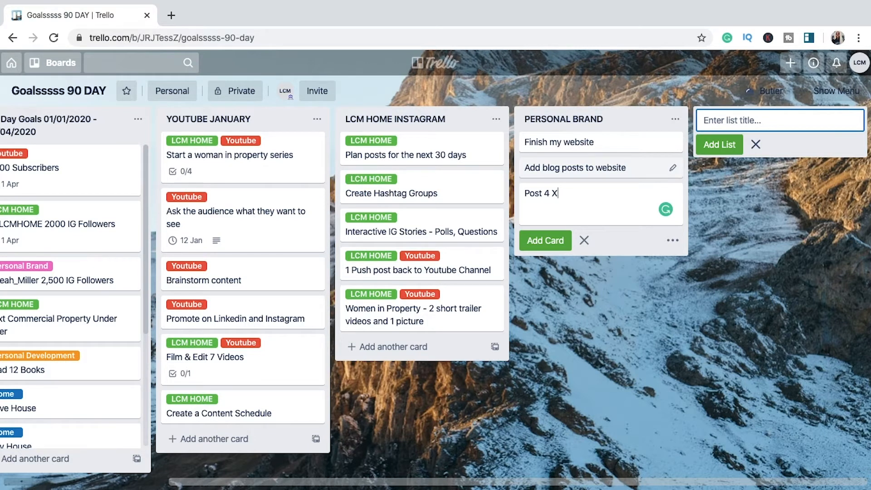
pyautogui.write(' times a week on IG')
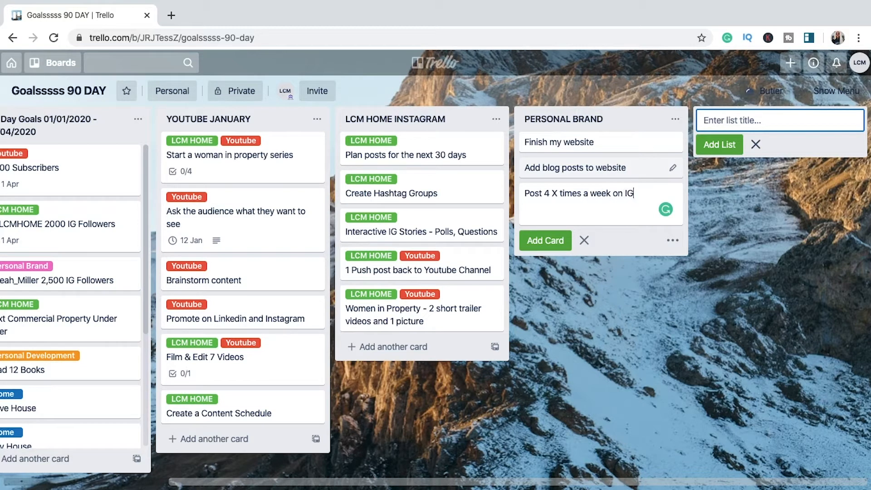
pyautogui.click(543, 241)
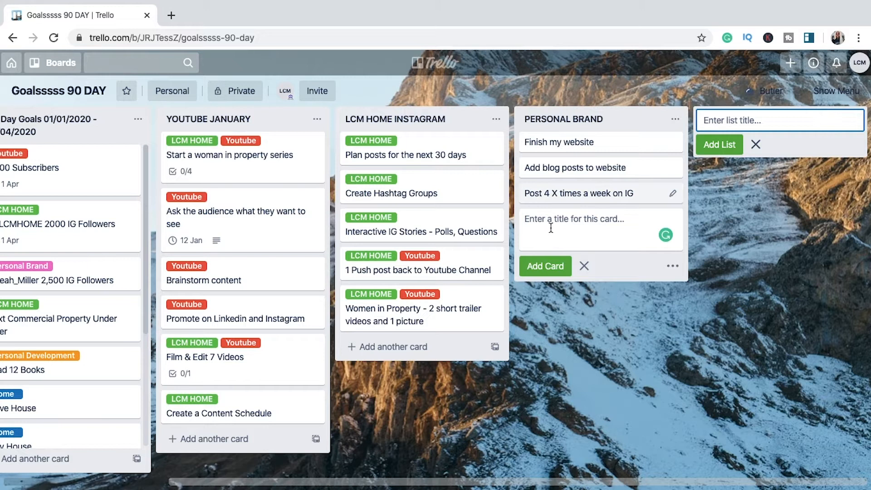
# Step: Add the card "Quotes on my Instgram" to the PERSONAL BRAND list
pyautogui.write('Quotes on')
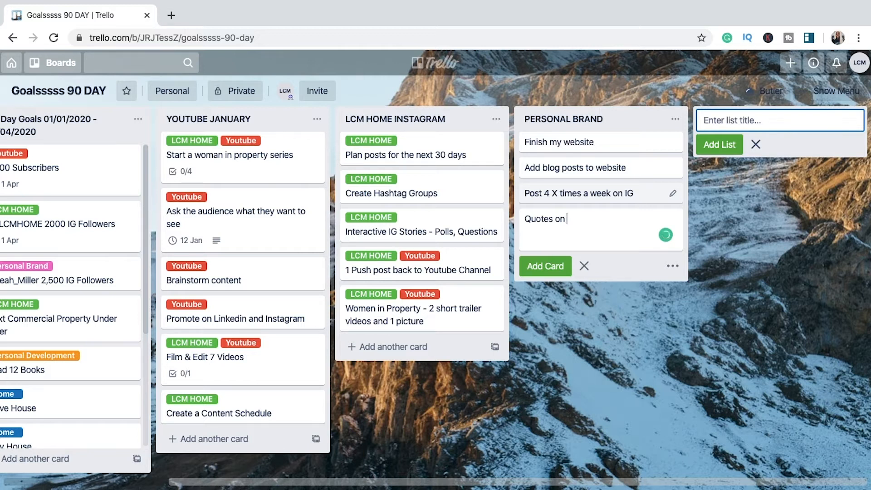
pyautogui.write(' my Instgram')
pyautogui.press('Return')
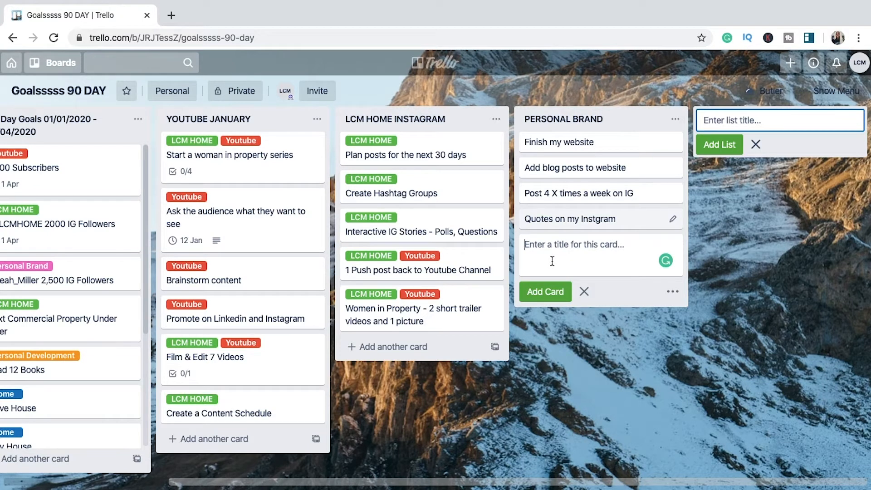
# Step: Add the card "Sharing YouTube videos on story and Feed" to the PERSONAL BRAND list
pyautogui.write('Sha')
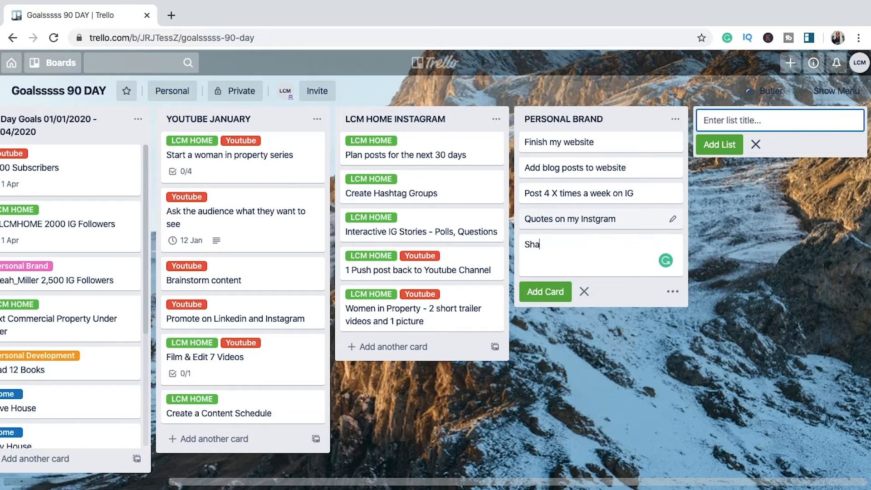
pyautogui.write('ring YouTube Vie')
pyautogui.press('BackSpace')
pyautogui.press('BackSpace')
pyautogui.write('videos on story and Fee')
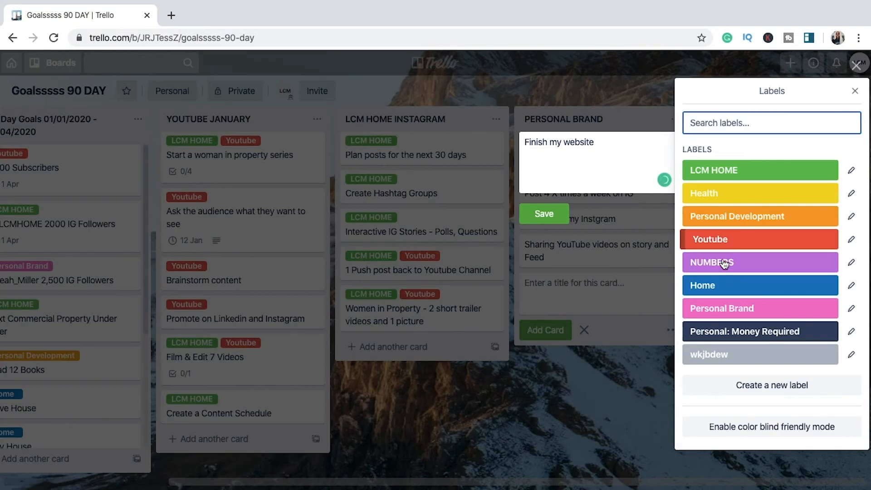
# Step: Assign the Personal Brand label to the cards "Finish my website" and "Add blog posts to website", saving each
pyautogui.click(694, 306)
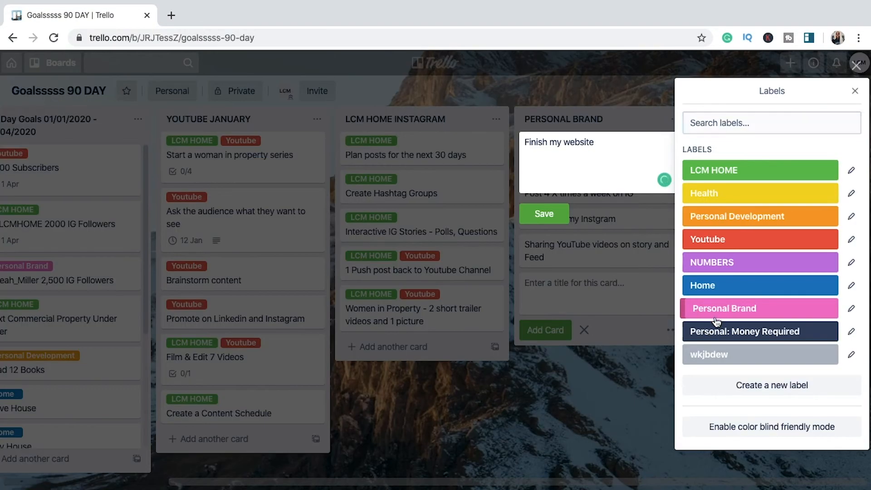
pyautogui.click(557, 227)
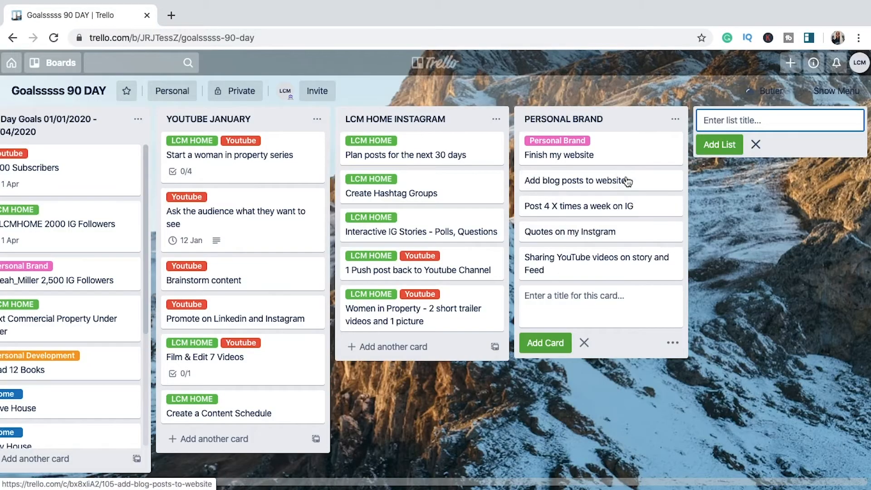
pyautogui.click(672, 180)
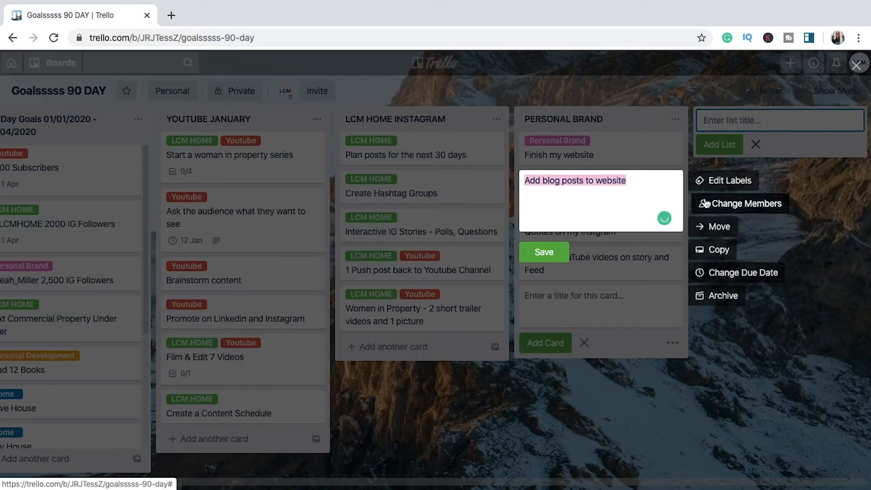
pyautogui.click(714, 179)
pyautogui.click(721, 308)
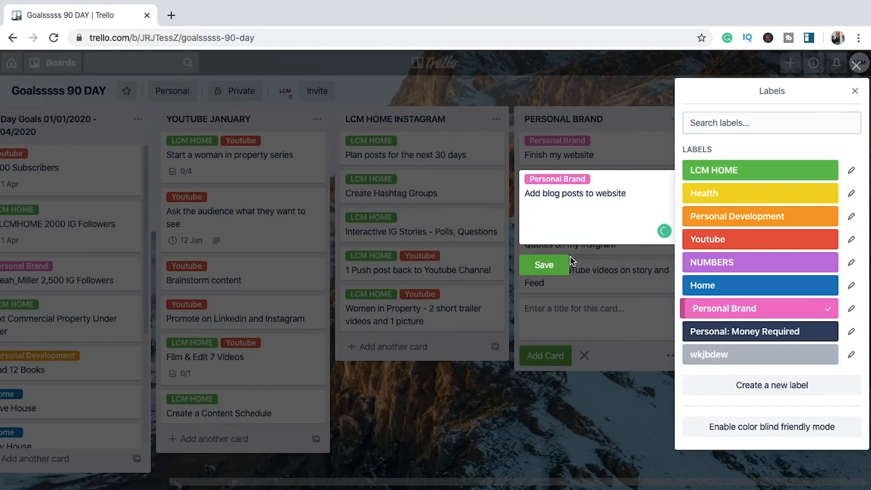
pyautogui.click(558, 262)
# Step: Assign the Personal Brand label to the card "Post 4 X times a week on IG" and save it
pyautogui.click(672, 218)
pyautogui.click(714, 218)
pyautogui.click(704, 305)
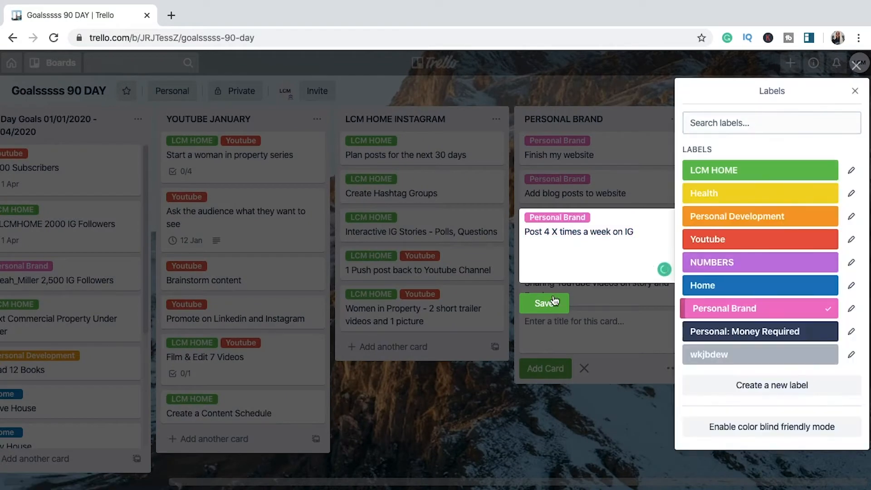
pyautogui.click(551, 301)
# Step: Assign the Personal Brand label to the card "Quotes on my Instgram" and save it
pyautogui.click(673, 255)
pyautogui.click(713, 256)
pyautogui.click(700, 308)
pyautogui.click(559, 341)
pyautogui.click(671, 259)
pyautogui.click(598, 271)
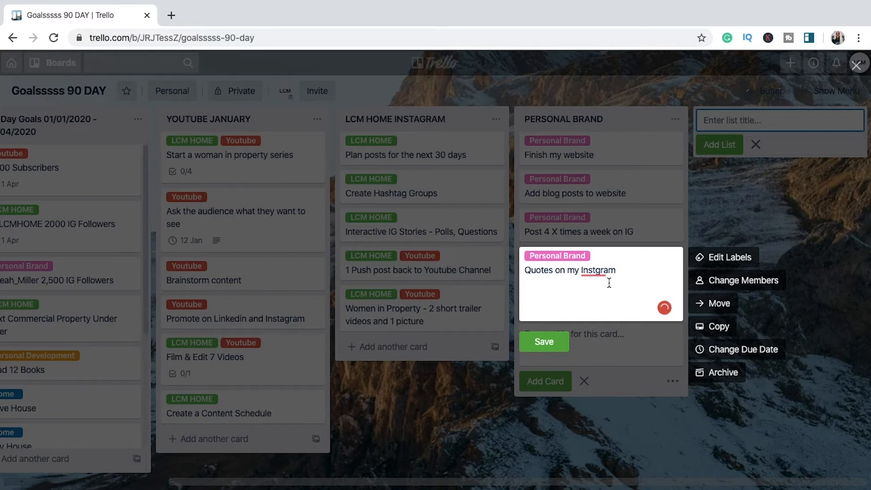
pyautogui.click(552, 356)
# Step: Assign the Personal Brand label to the card "Sharing YouTube videos on story and Feed" and save it
pyautogui.click(672, 295)
pyautogui.click(725, 296)
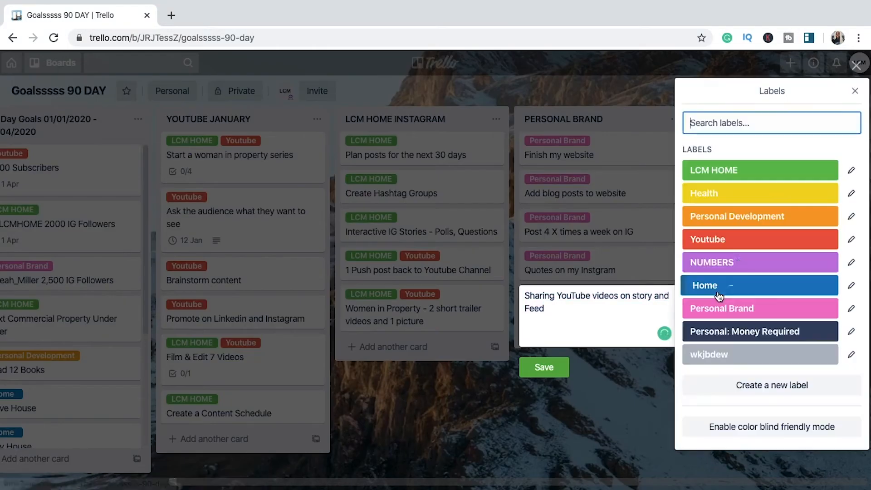
pyautogui.click(720, 307)
pyautogui.click(551, 380)
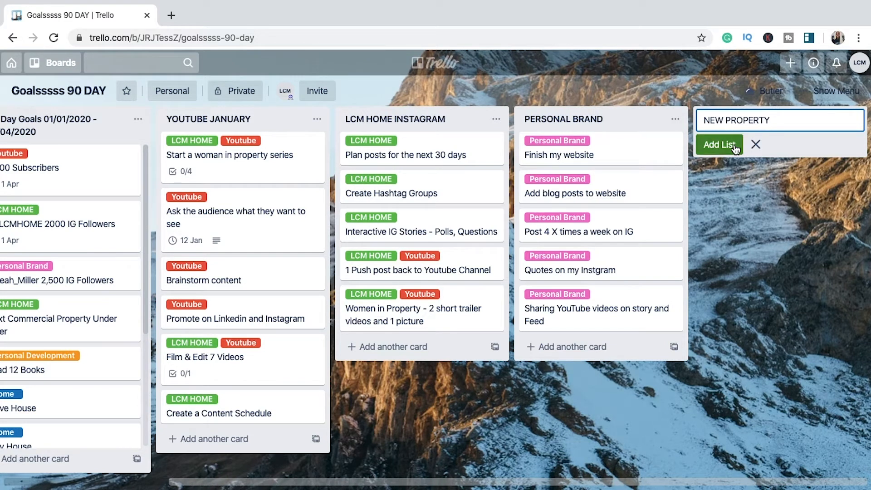
# Step: Create the NEW PROPERTY list and add the card "Pull together a shortlist of potentials" to it
pyautogui.click(719, 145)
pyautogui.click(594, 141)
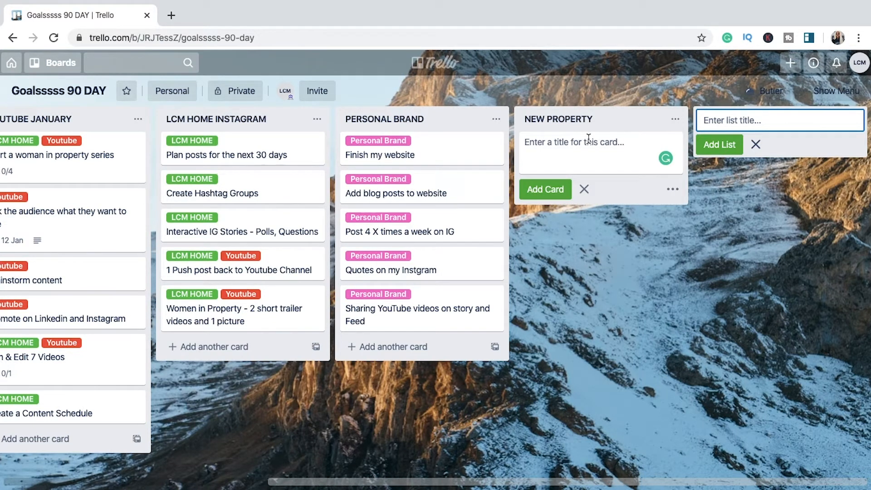
pyautogui.write('P')
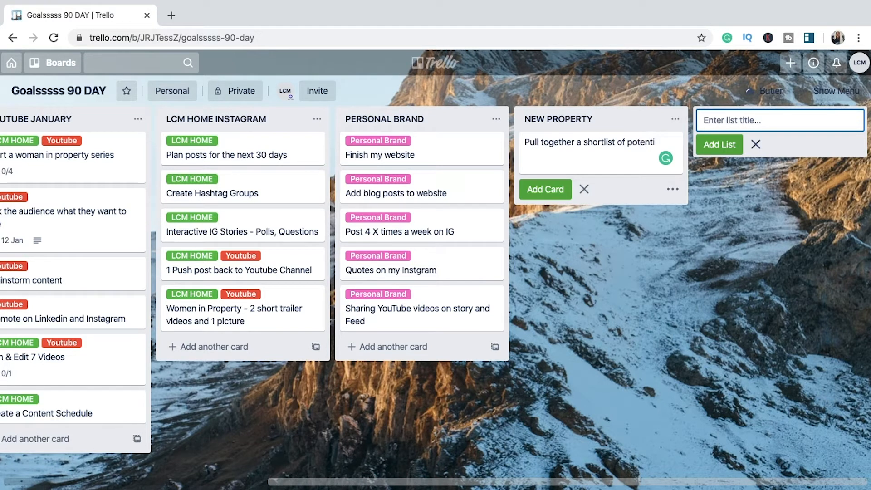
pyautogui.click(553, 190)
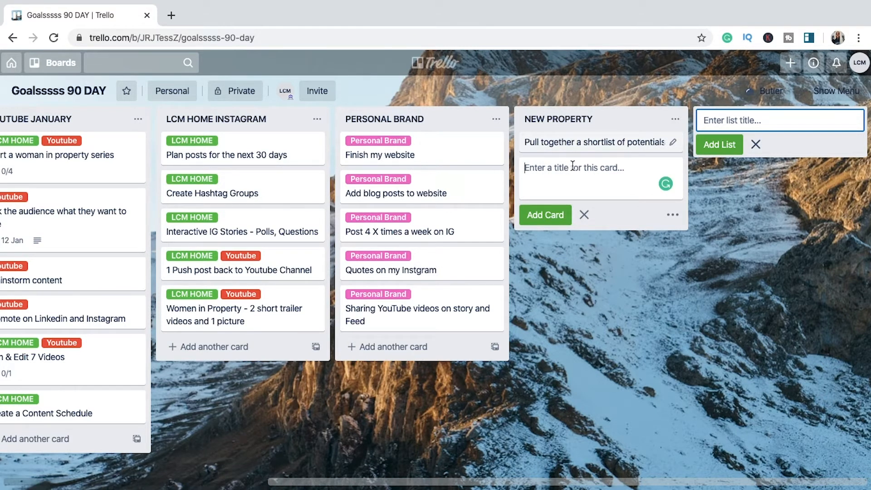
# Step: Add the cards "Book viewings", "Take our builder" and "Offers in" to the NEW PROPERTY list
pyautogui.write('Book viewings')
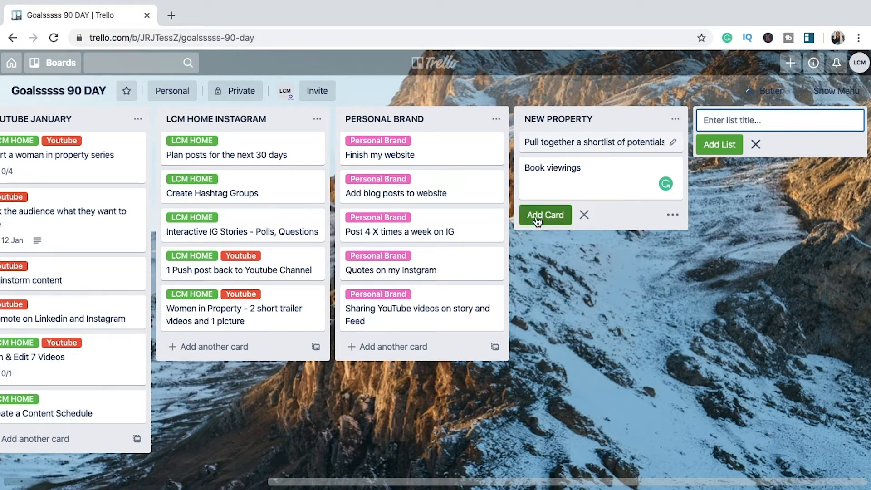
pyautogui.click(551, 214)
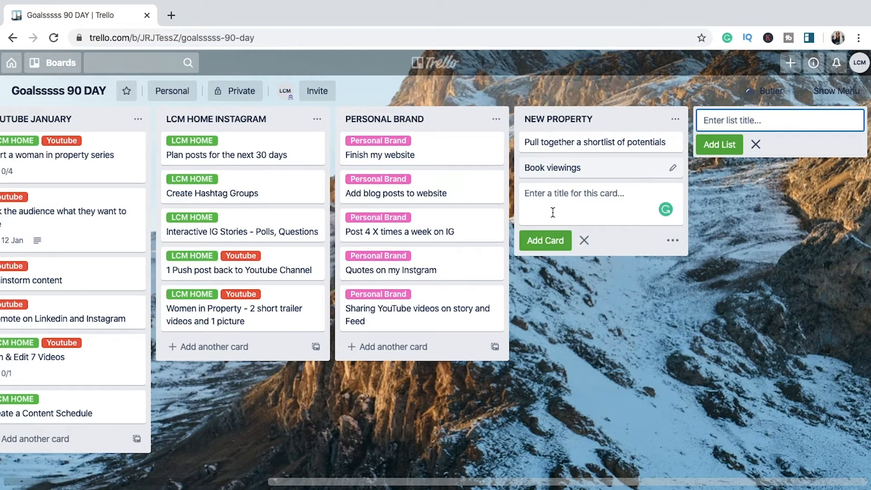
pyautogui.write('Take our builder')
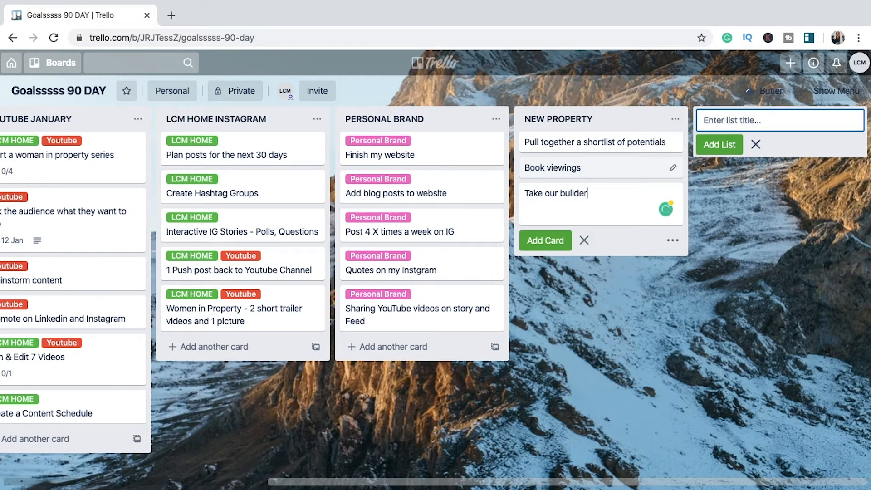
pyautogui.press('Return')
pyautogui.write('O')
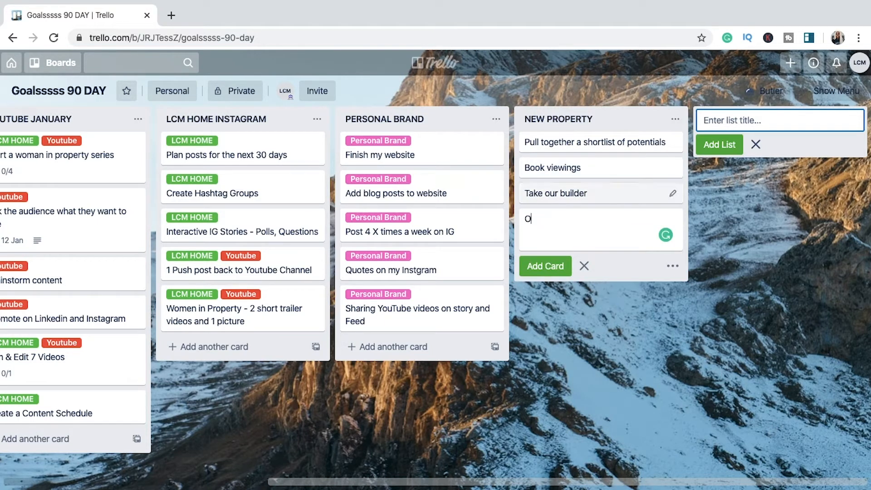
pyautogui.write('ffers in')
pyautogui.click(545, 265)
# Step: Assign the LCM HOME label to the card "Pull together a shortlist of potentials" and save it
pyautogui.click(672, 142)
pyautogui.click(725, 143)
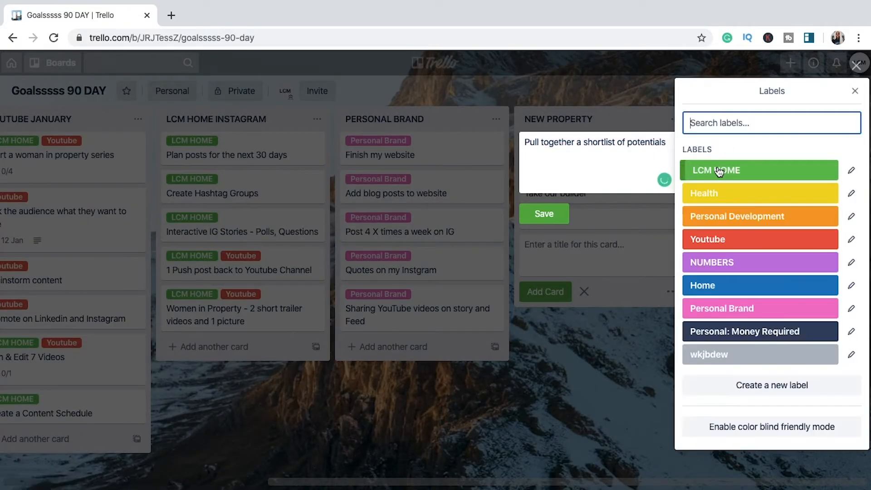
pyautogui.click(719, 172)
pyautogui.click(547, 227)
pyautogui.click(671, 179)
pyautogui.click(721, 181)
pyautogui.moveTo(670, 5)
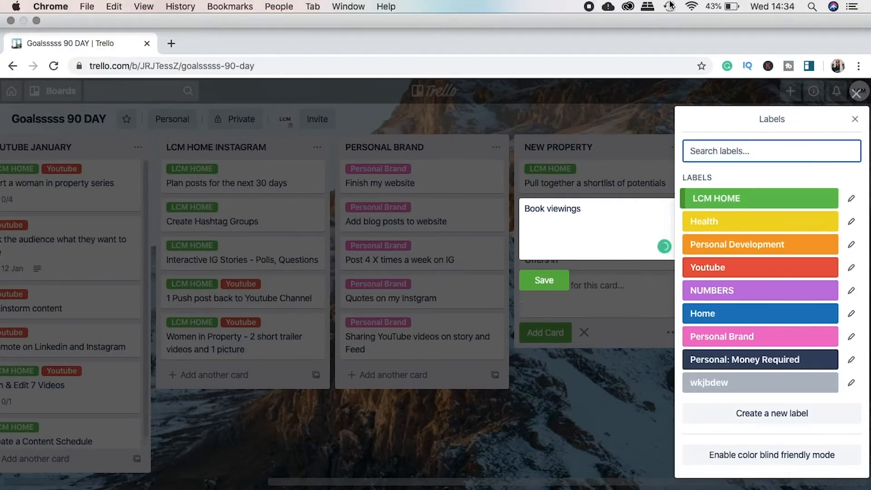
pyautogui.click(700, 171)
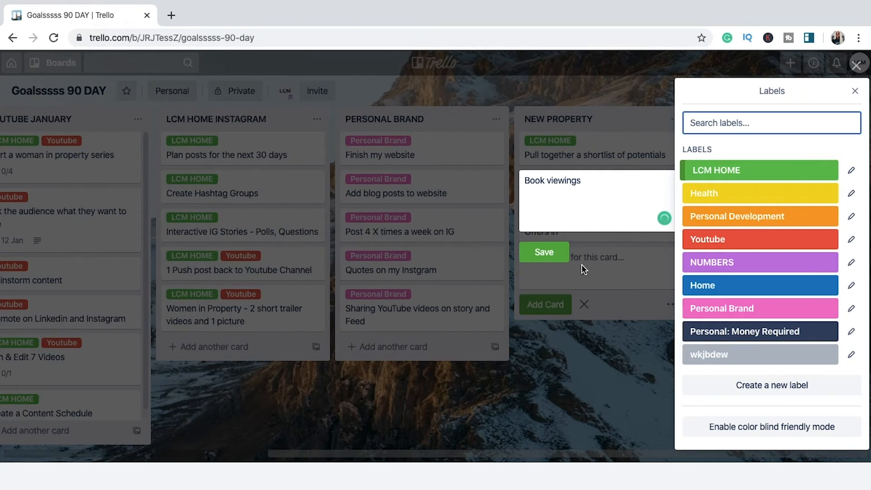
pyautogui.click(528, 276)
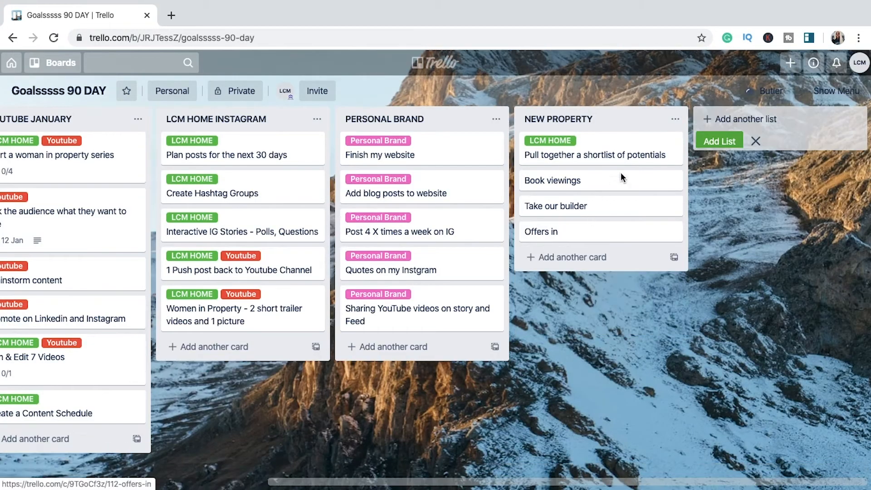
# Step: Assign the LCM HOME label to the card "Book viewings" and close its quick editor
pyautogui.click(674, 176)
pyautogui.click(709, 181)
pyautogui.click(716, 169)
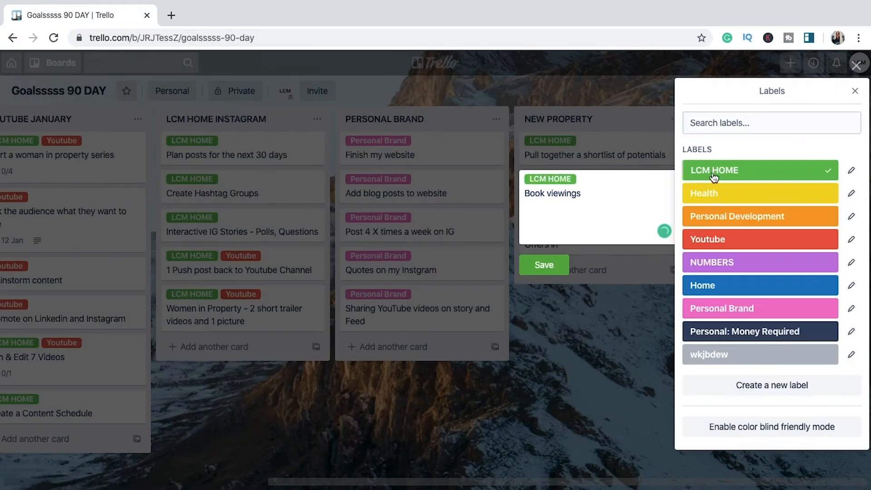
pyautogui.click(619, 246)
# Step: Assign the LCM HOME label to the card "Take our builder" and save it
pyautogui.click(673, 219)
pyautogui.click(706, 216)
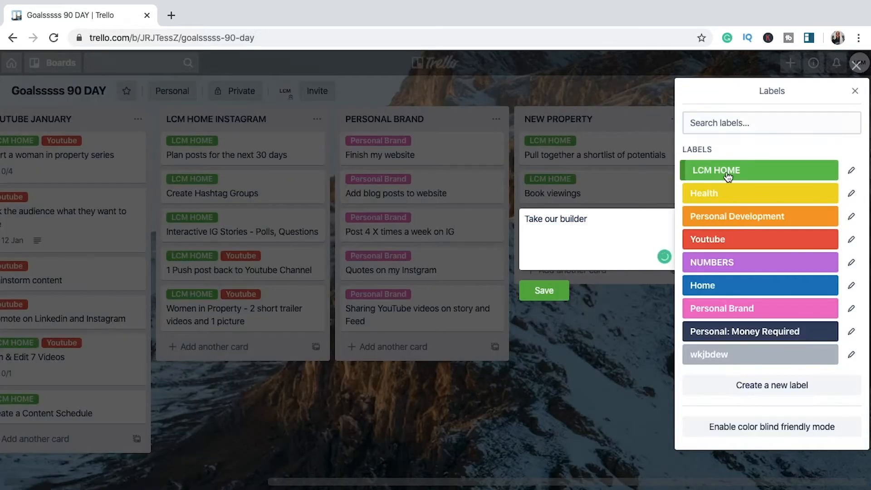
pyautogui.click(729, 170)
pyautogui.click(558, 307)
pyautogui.click(585, 261)
pyautogui.click(664, 94)
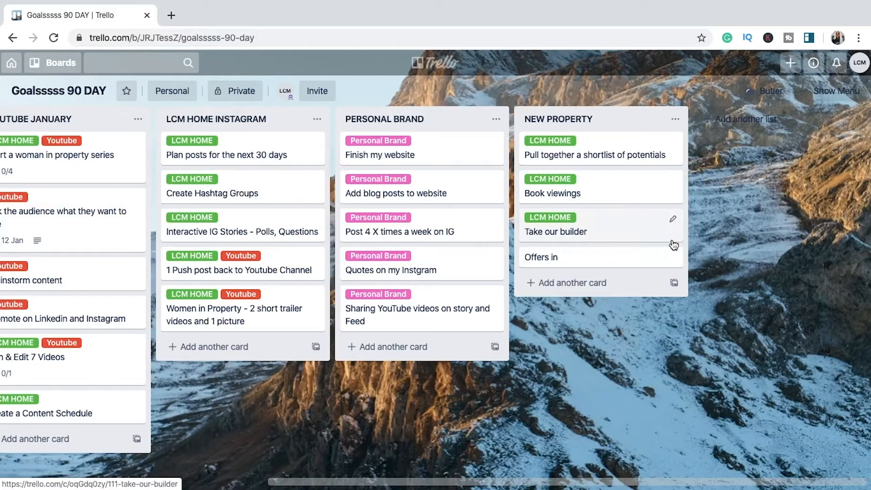
# Step: Assign the LCM HOME label to the card "Offers in" and save it
pyautogui.click(673, 257)
pyautogui.click(716, 257)
pyautogui.click(749, 171)
pyautogui.click(557, 342)
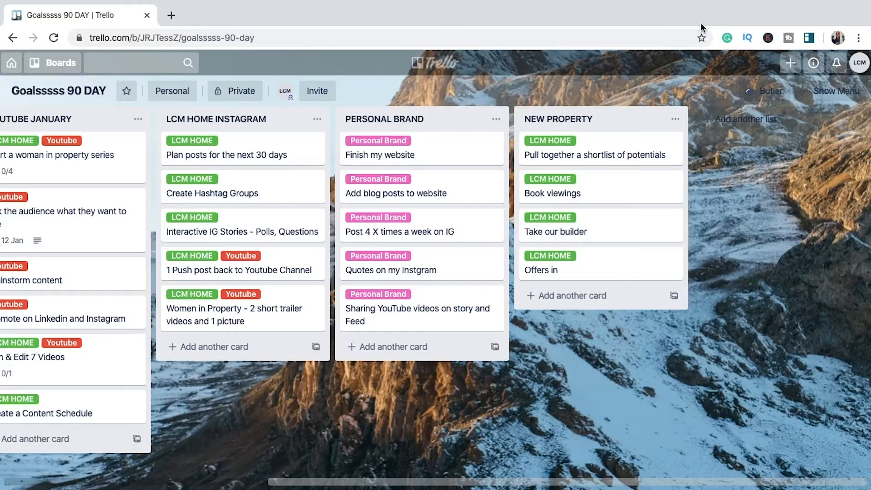
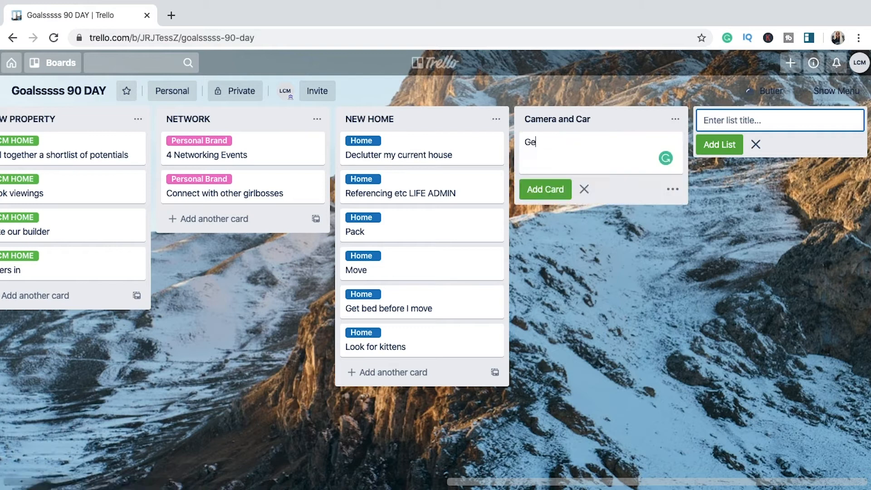
# Step: Add the cards "Get on the pricing" and "Car...Deposit amount FINAL" to the Camera and Car list
pyautogui.write('t on the pricing')
pyautogui.click(554, 189)
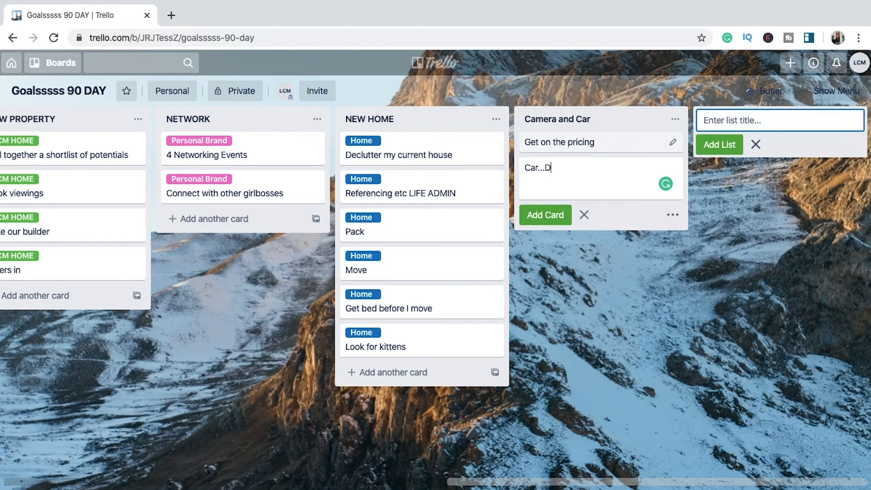
pyautogui.write('eposit amount FINAL')
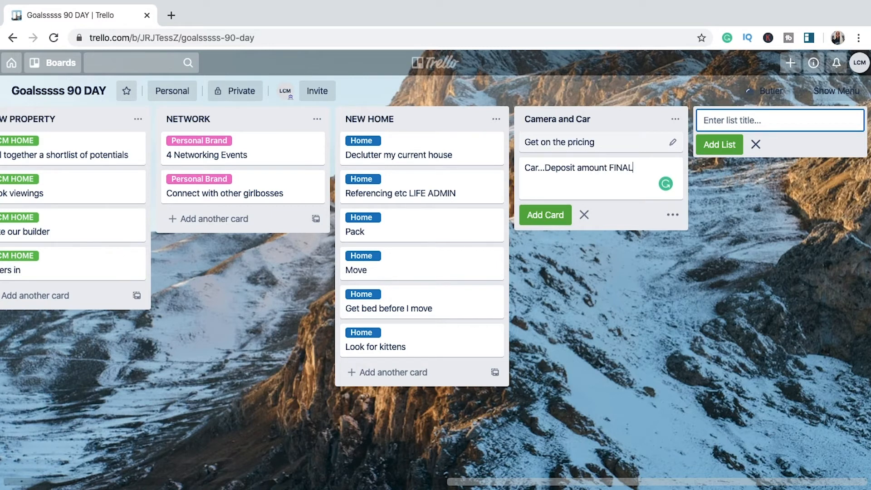
pyautogui.click(557, 220)
# Step: Add the card "Camera... Price up the whole thing" to the Camera and Car list
pyautogui.write('Camera...')
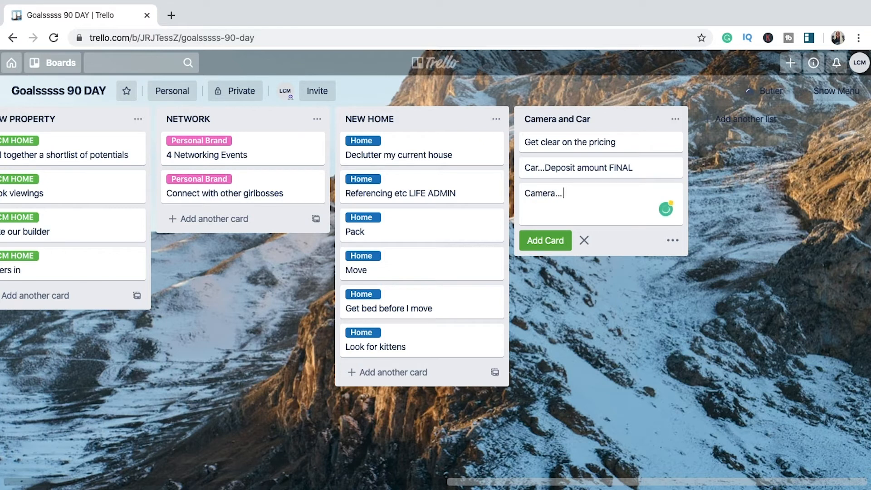
pyautogui.write(' Price up')
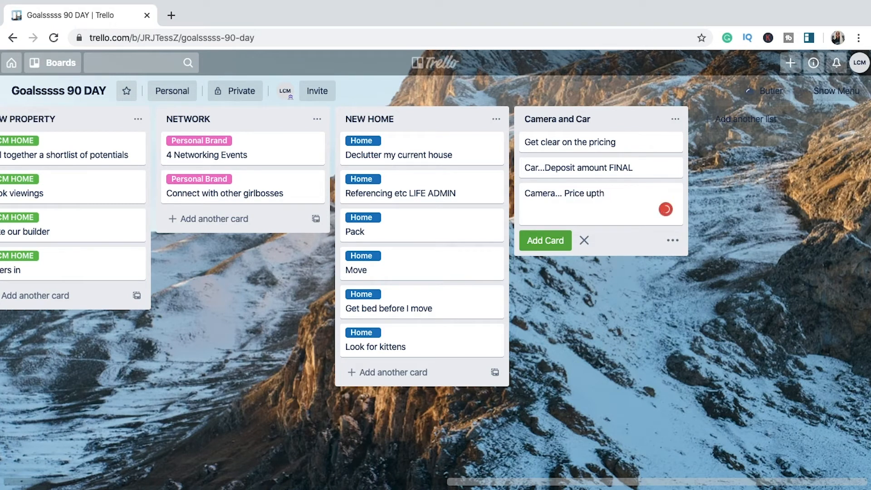
pyautogui.write(' the whole thing')
pyautogui.press('Return')
# Step: Create a dark navy Car label for the card "Car...Deposit amount FINAL"
pyautogui.click(673, 169)
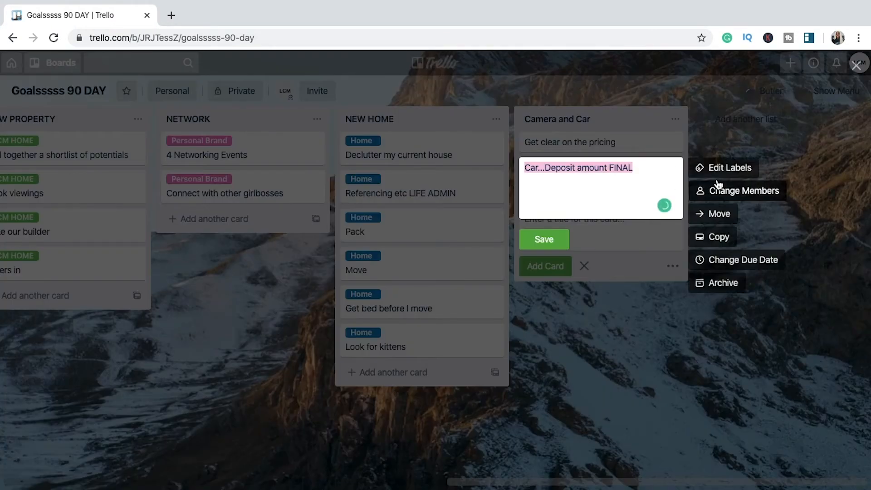
pyautogui.click(728, 220)
pyautogui.click(732, 383)
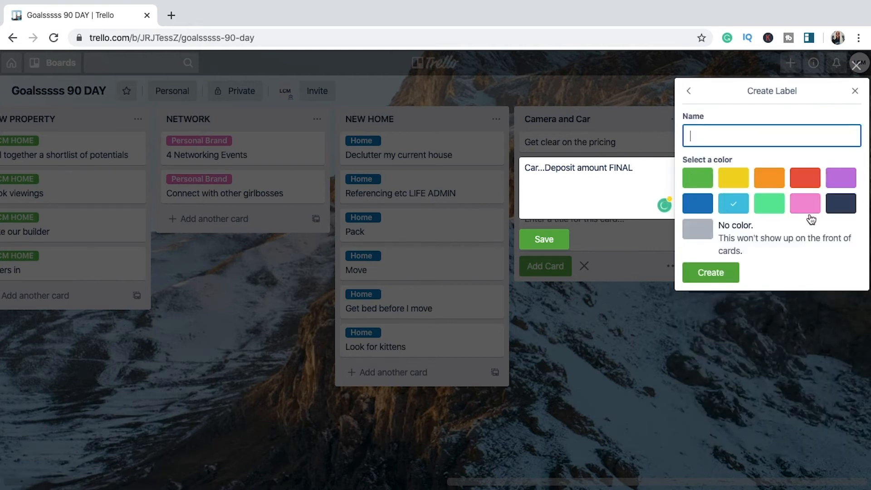
pyautogui.click(840, 206)
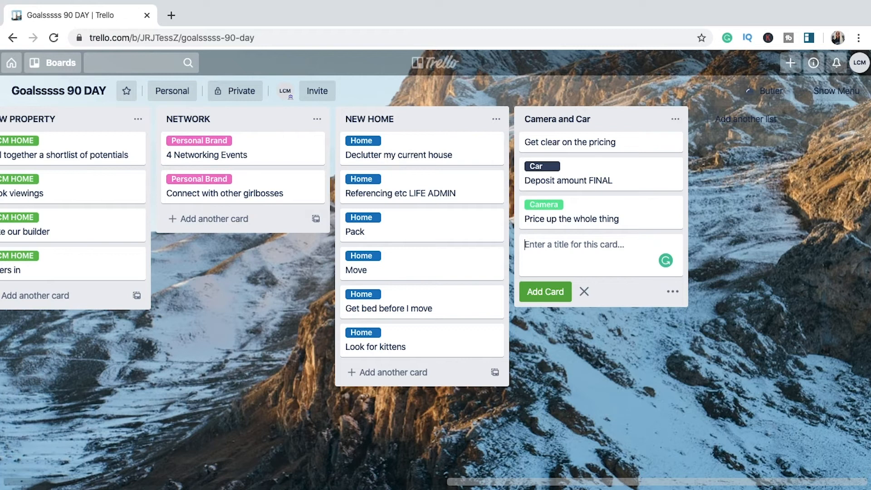
# Step: Add the card "Set a budget of how much to save." to the Camera and Car list, accepting the suggested article "a"
pyautogui.write('Set budge')
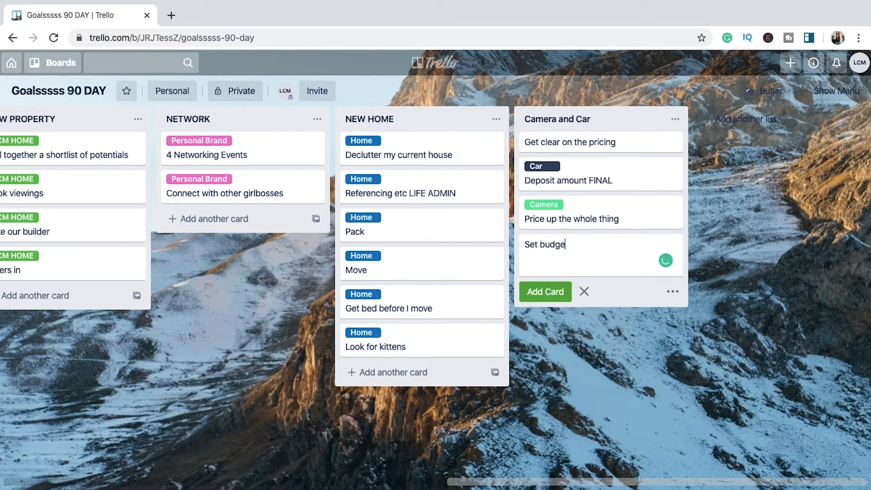
pyautogui.write('t of how much')
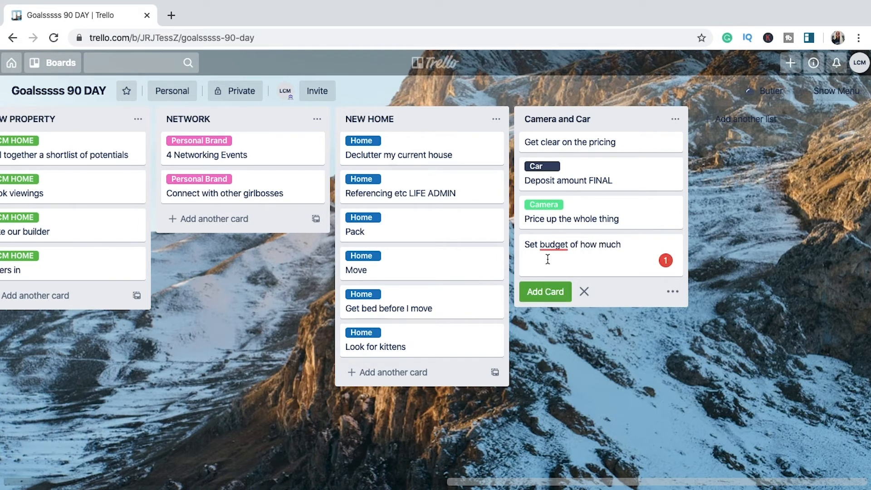
pyautogui.moveTo(556, 246)
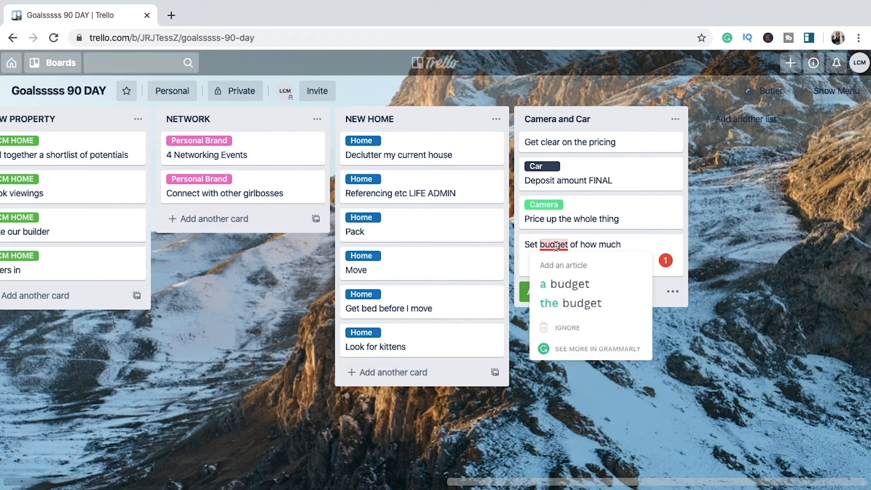
pyautogui.click(557, 277)
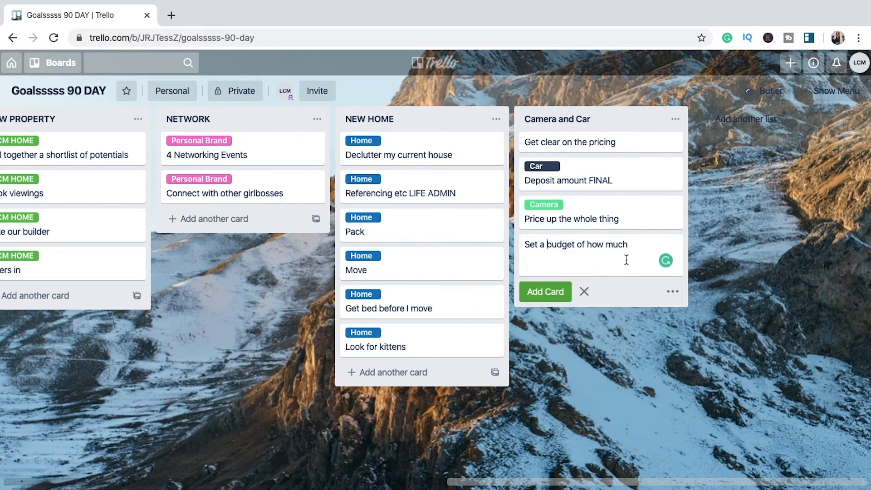
pyautogui.write('to save.')
pyautogui.press('Return')
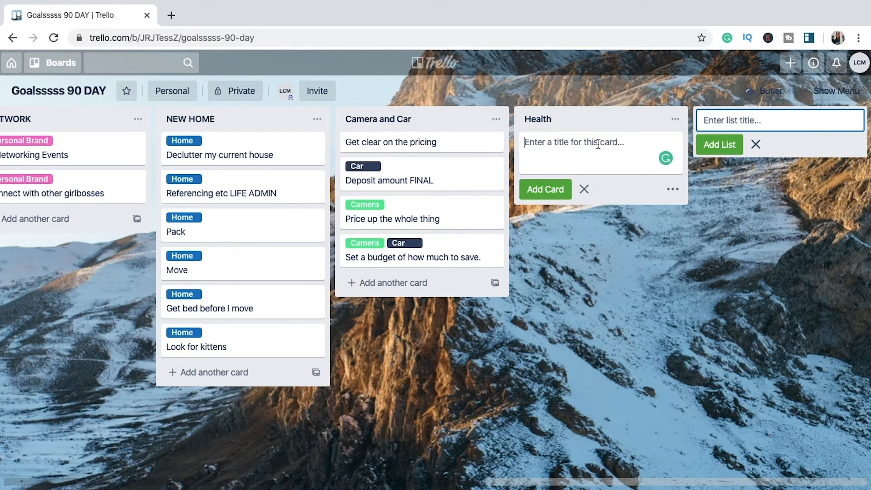
# Step: Add the card "More Vegan Recipes" to the Health list and assign it the Health label
pyautogui.write('More Vegan Recipes')
pyautogui.press('Return')
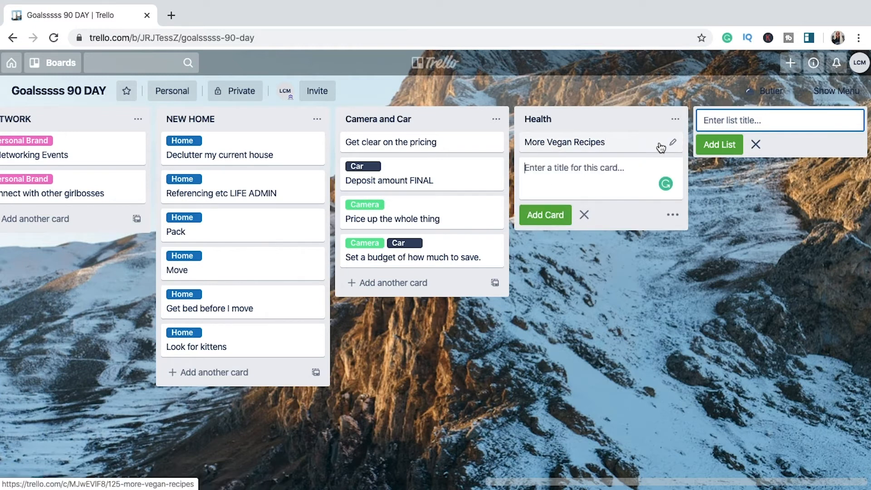
pyautogui.click(672, 146)
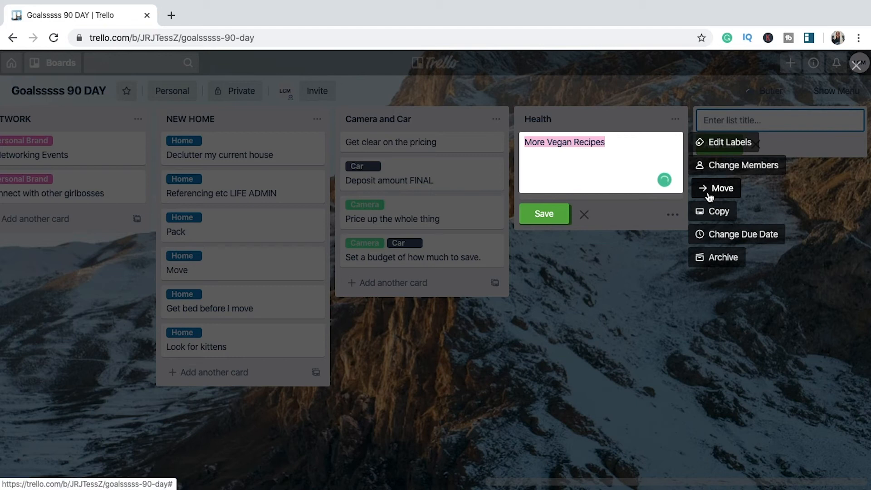
pyautogui.click(712, 142)
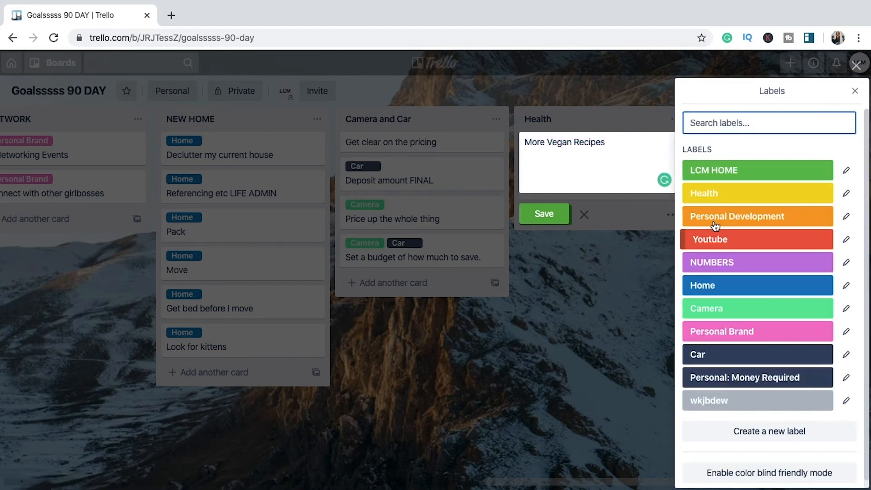
pyautogui.click(708, 193)
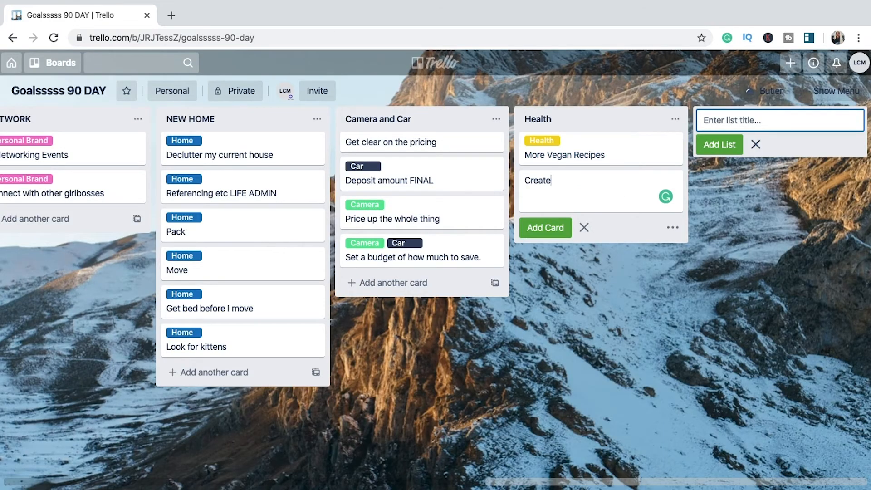
# Step: Add the card "Create Meal prep Schedule" to the Health list and stop adding cards
pyautogui.write('prep Schedule')
pyautogui.click(544, 228)
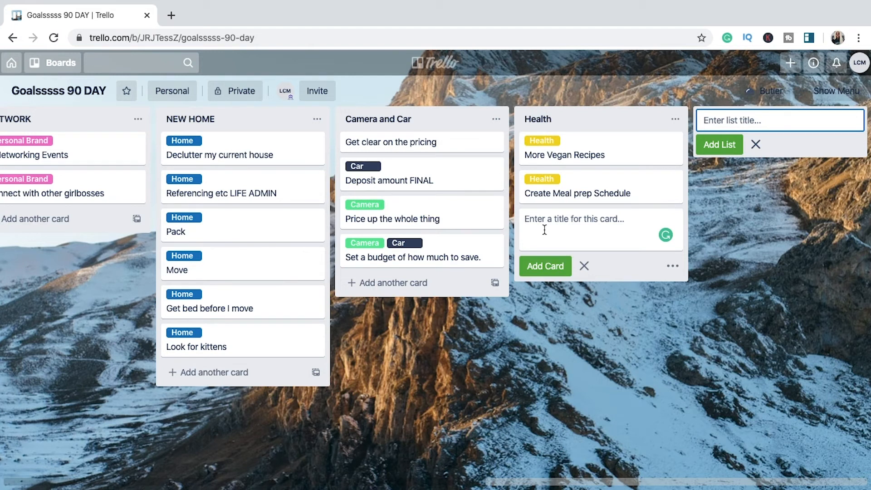
pyautogui.click(571, 336)
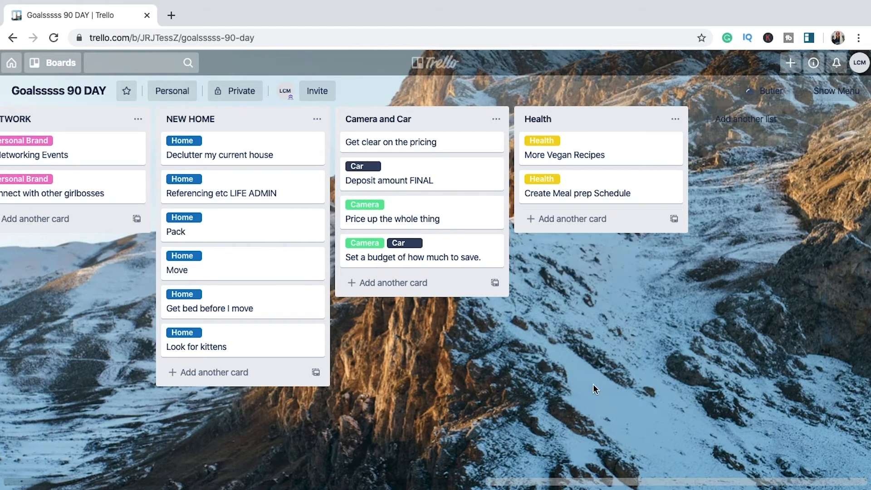
# Step: Switch to the Meal Planning board and examine the recipe checklist on the Chickpea Fritter card in OPTIONS
pyautogui.click(54, 68)
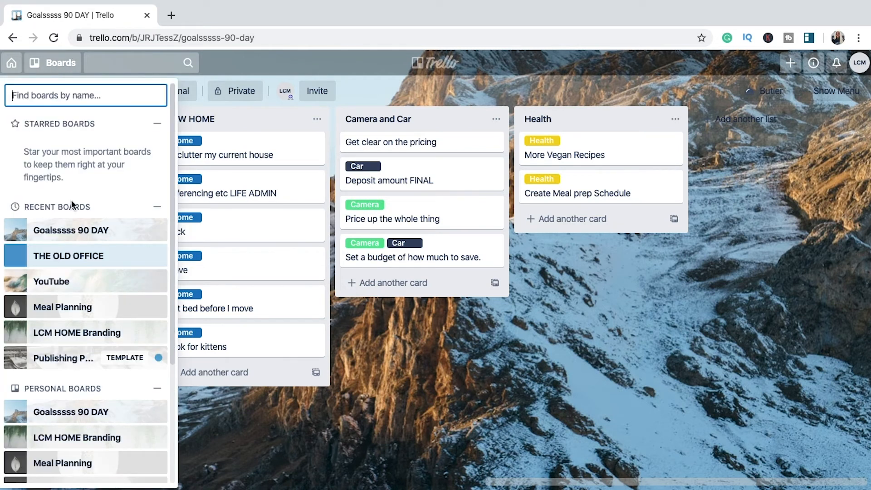
pyautogui.click(78, 309)
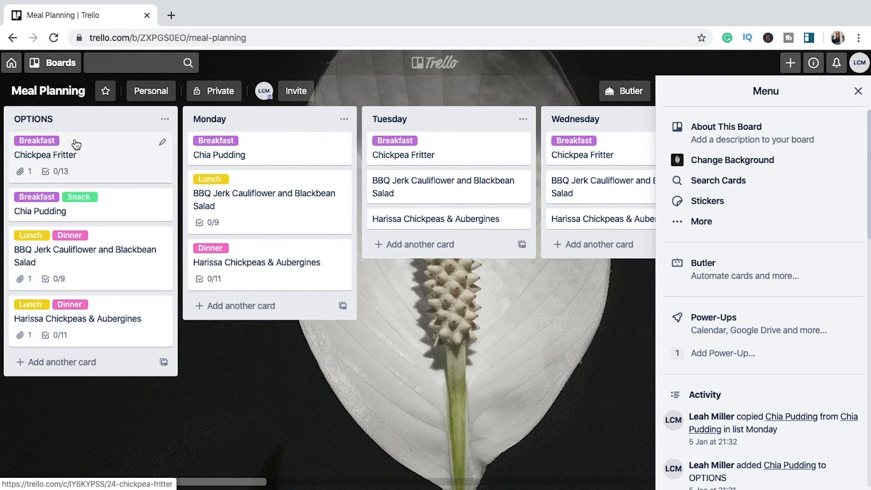
pyautogui.click(121, 158)
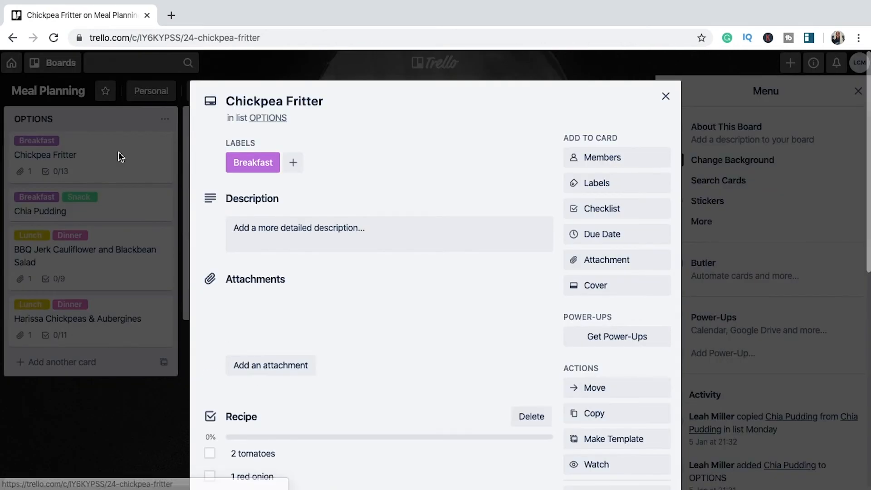
pyautogui.scroll(-2, 238, 270)
pyautogui.scroll(-3, 239, 270)
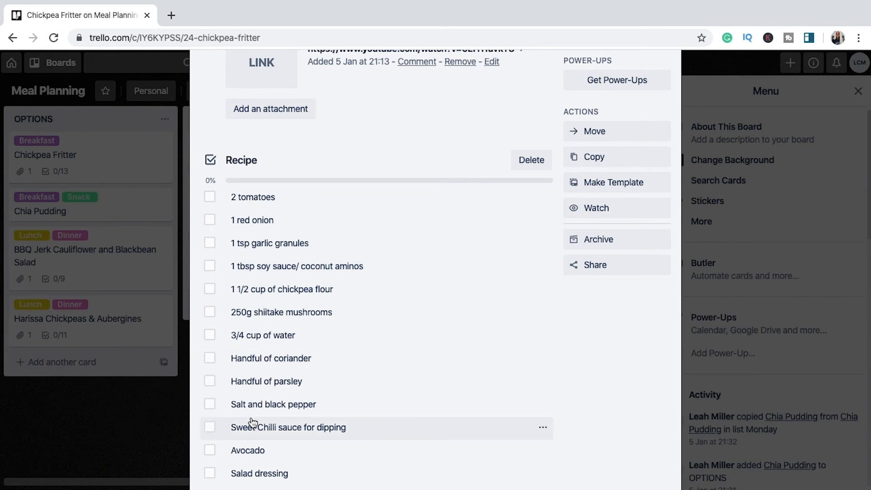
pyautogui.scroll(-2, 249, 422)
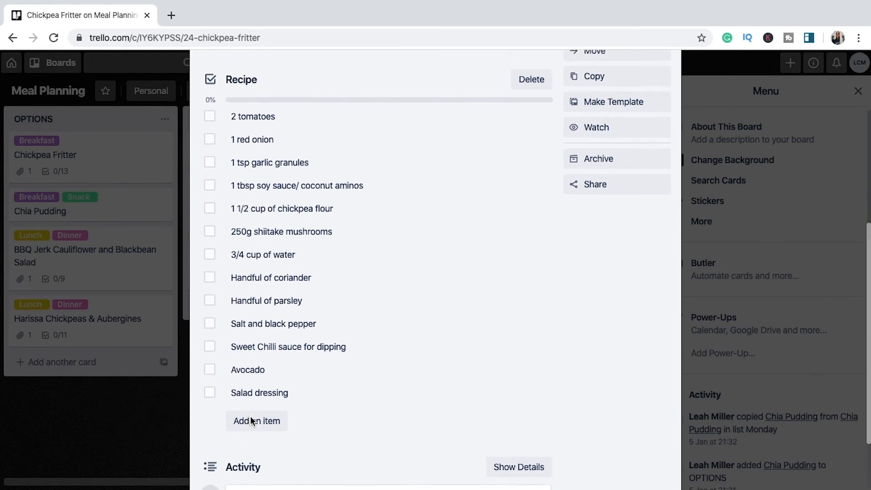
pyautogui.scroll(1, 149, 435)
pyautogui.scroll(3, 290, 241)
pyautogui.scroll(1, 302, 228)
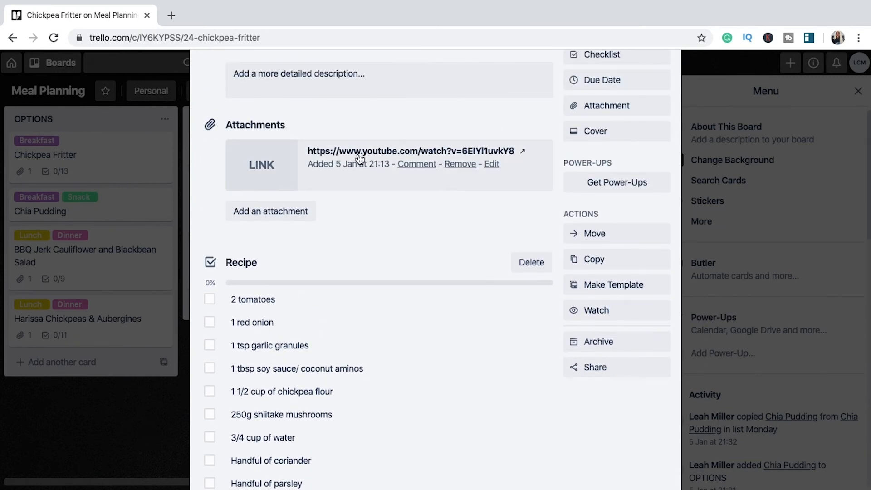
# Step: View the YouTube link attached to the Chickpea Fritter card, and return to the Meal Planning board
pyautogui.click(359, 152)
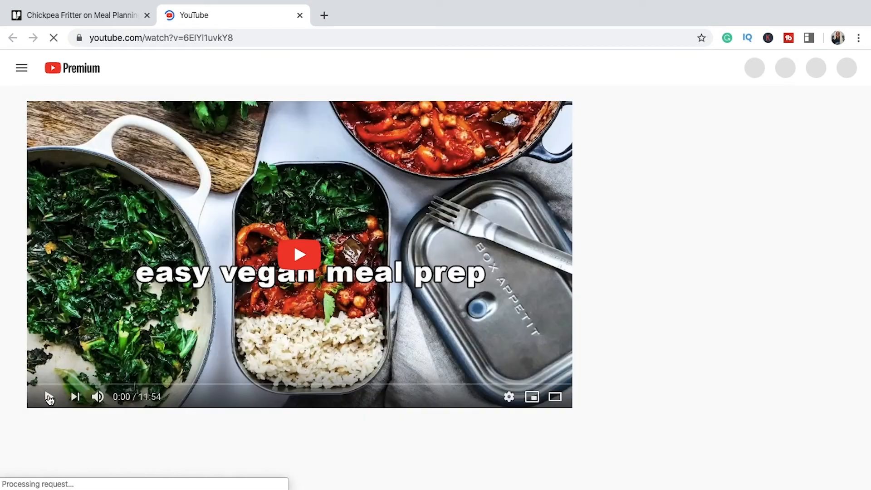
pyautogui.hotkey('ctrl', 'w')
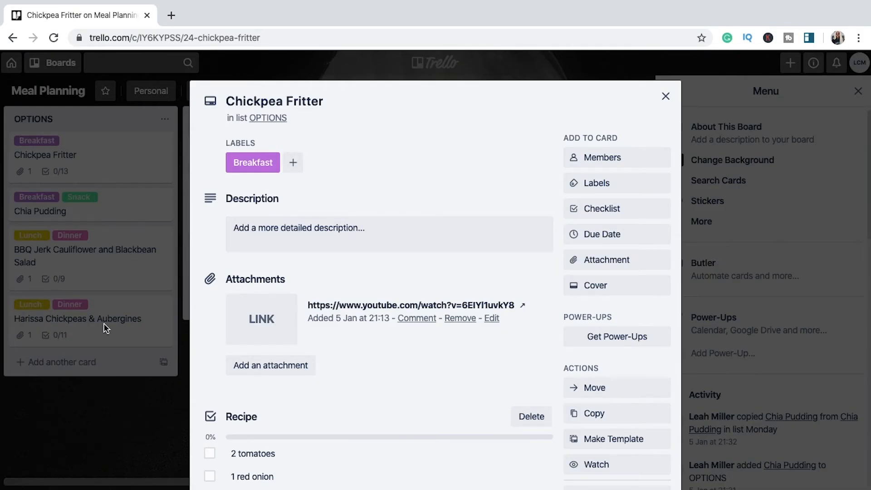
pyautogui.click(663, 98)
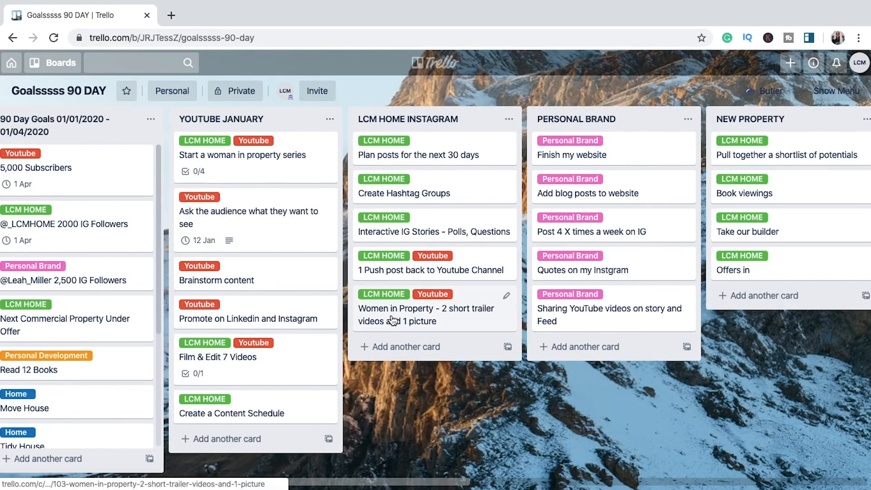
pyautogui.moveTo(392, 321); pyautogui.dragTo(408, 312)
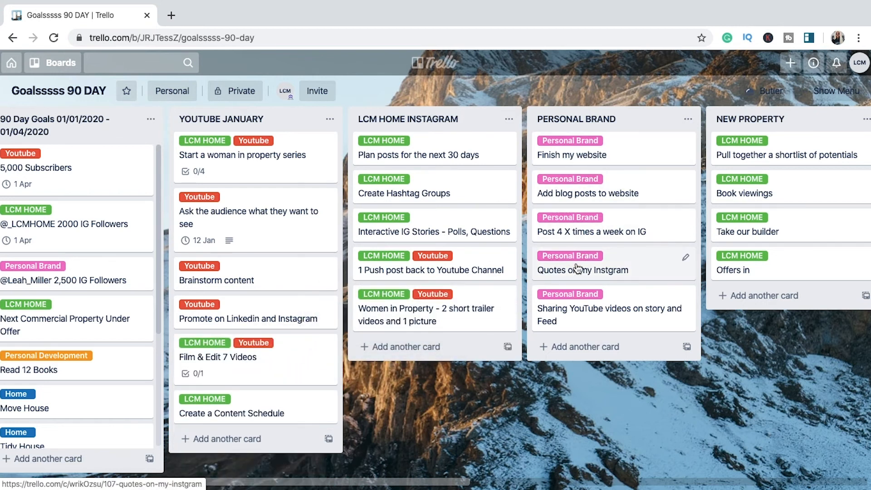
# Step: Reorder the PERSONAL BRAND list: "Quotes on my Instgram" first, "Finish my website" third and "Post 4 X times a week on IG" last
pyautogui.moveTo(577, 267); pyautogui.dragTo(644, 267)
pyautogui.moveTo(580, 149)
pyautogui.mouseDown()
pyautogui.moveTo(583, 244)
pyautogui.moveTo(608, 155)
pyautogui.moveTo(584, 151)
pyautogui.mouseUp()
pyautogui.moveTo(593, 229); pyautogui.dragTo(595, 322)
# Step: Convert the first item of the "People to contact" checklist on the card "Start a woman in property series" into its own card
pyautogui.hscroll(5, 595, 322)
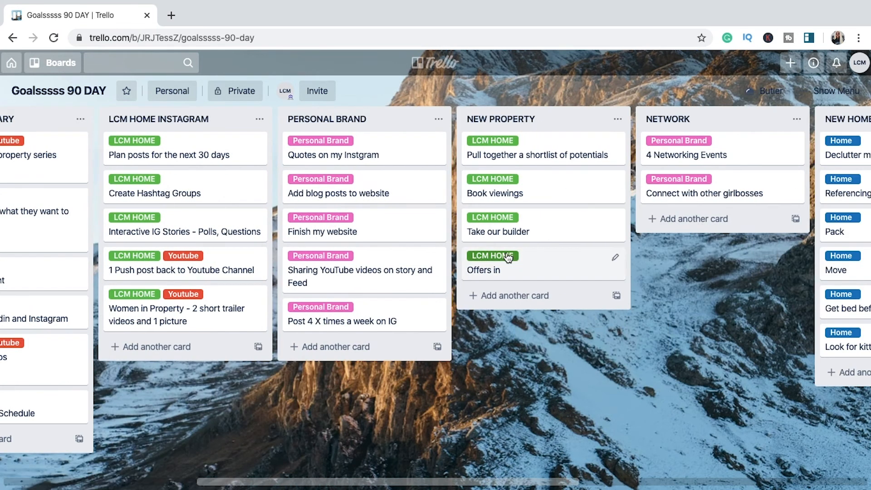
pyautogui.hscroll(-6, 299, 166)
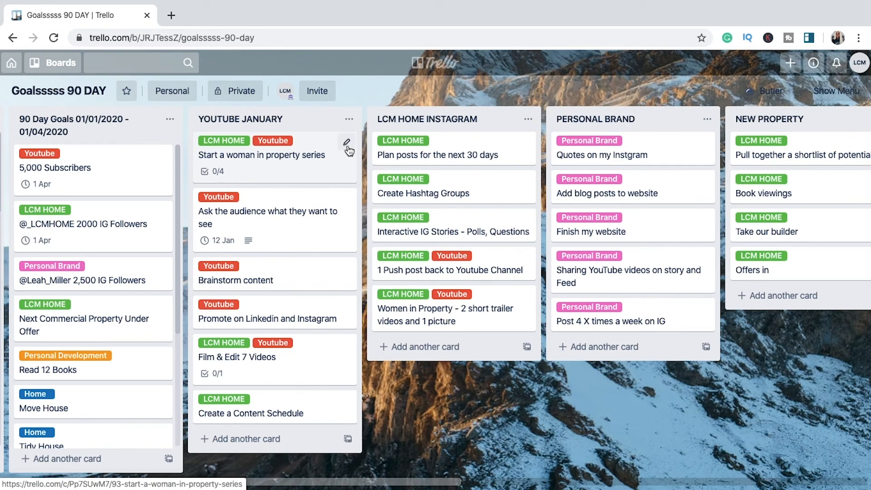
pyautogui.click(305, 169)
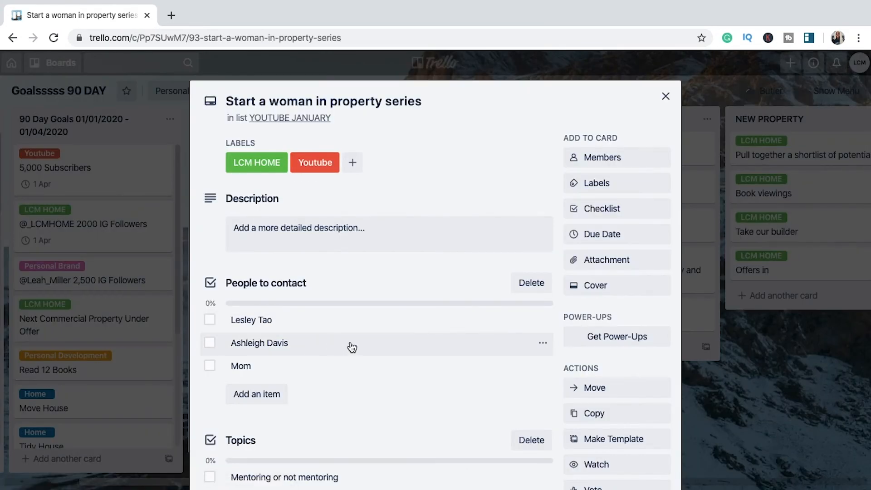
pyautogui.scroll(-2, 350, 348)
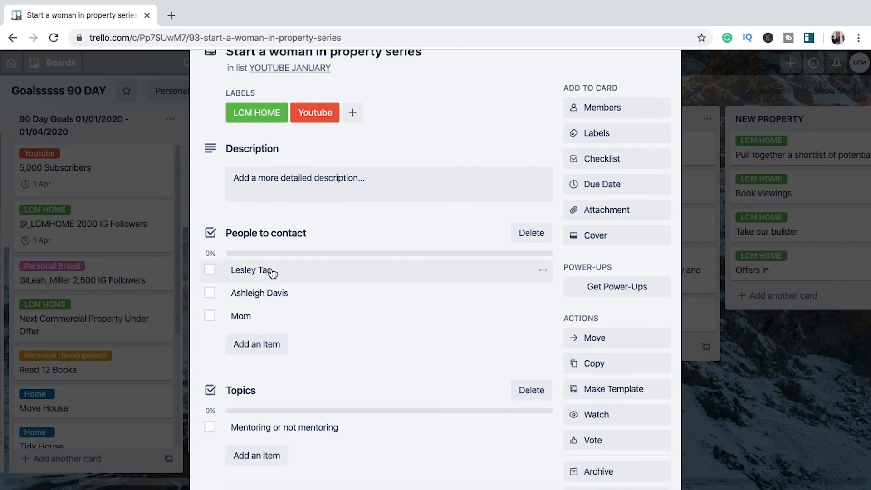
pyautogui.click(543, 272)
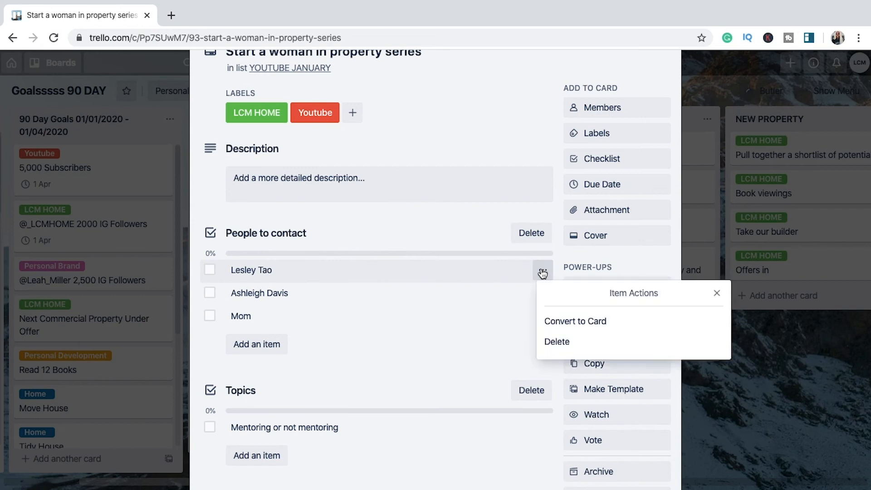
pyautogui.click(570, 322)
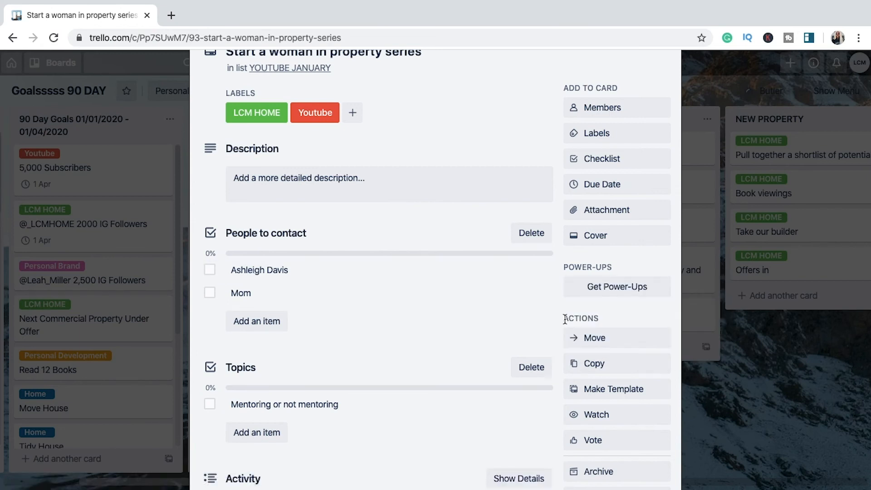
# Step: Close the card "Start a woman in property series" and return to the board's lists
pyautogui.press('Escape')
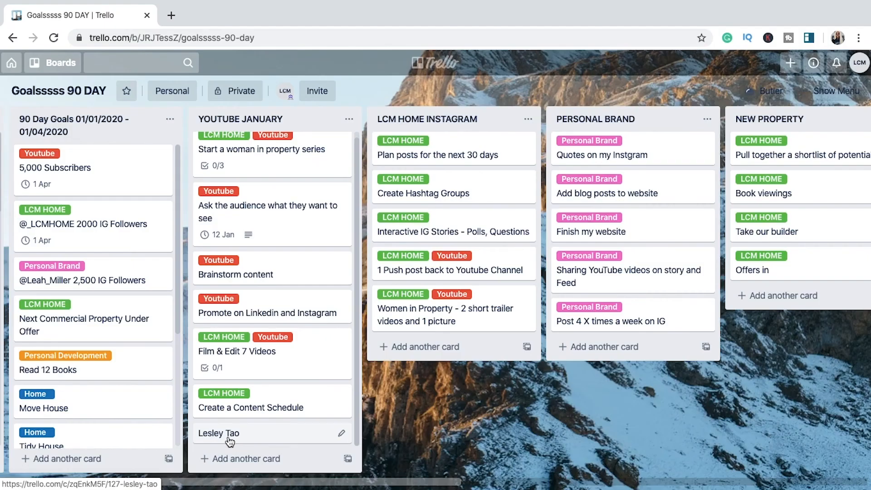
pyautogui.moveTo(771, 119); pyautogui.dragTo(705, 127)
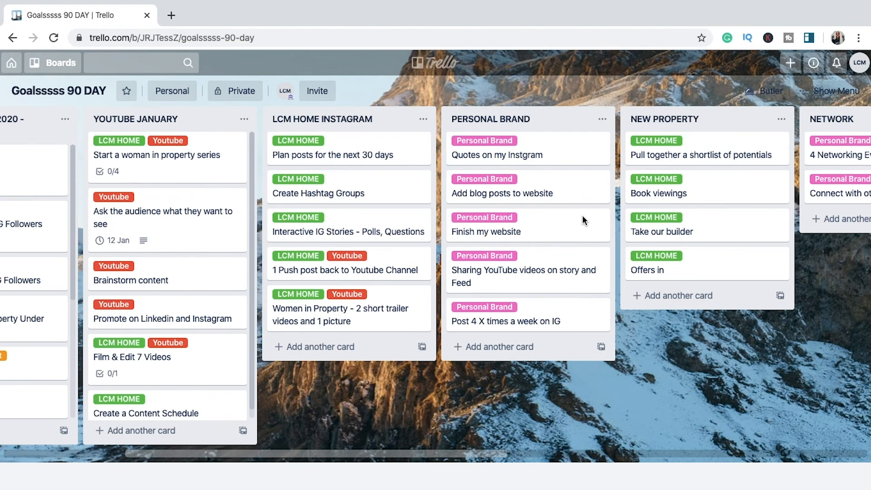
# Step: Preview the board in the vertical and multi-row arrangements of List Layouts, and return to the single-row arrangement
pyautogui.click(809, 39)
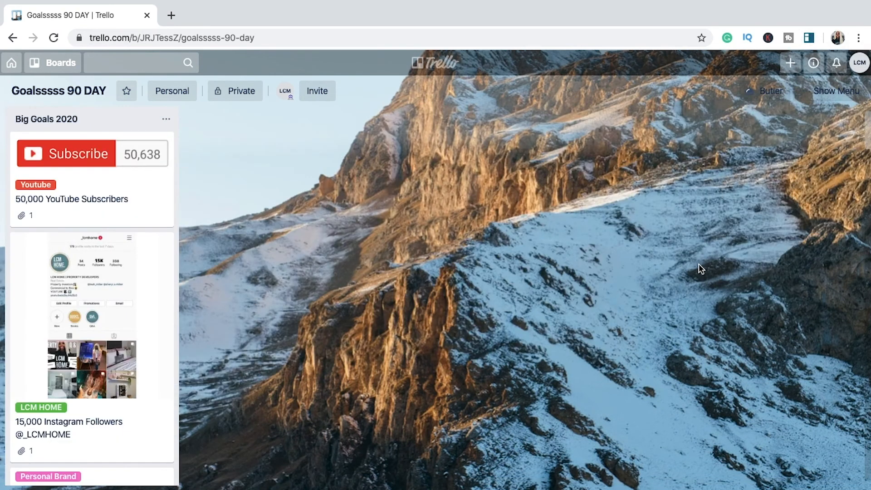
pyautogui.click(806, 36)
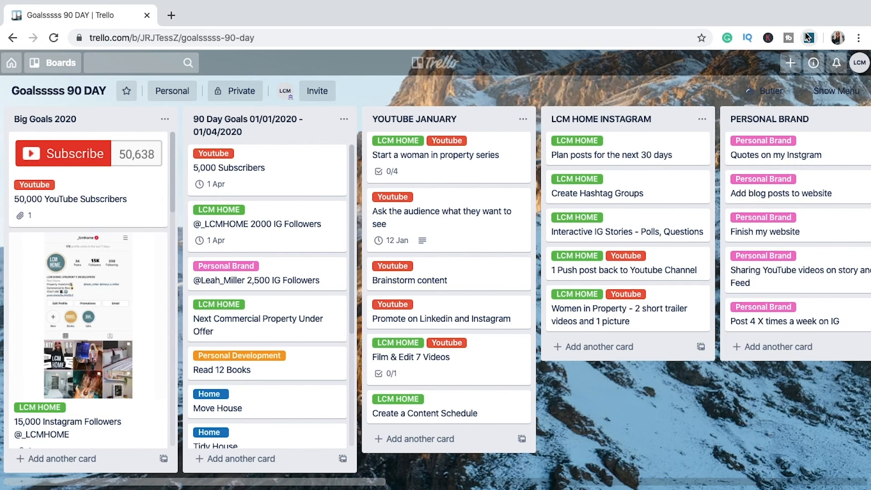
pyautogui.click(809, 38)
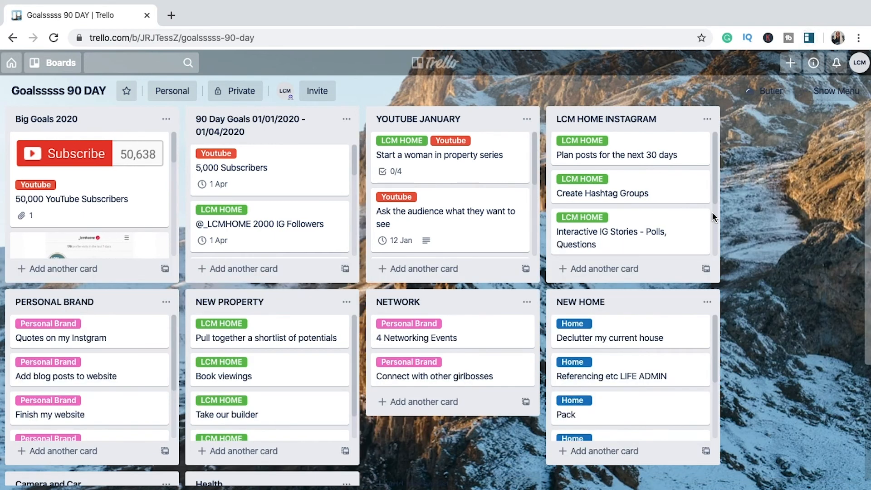
pyautogui.scroll(-5, 101, 224)
pyautogui.scroll(-10, 101, 225)
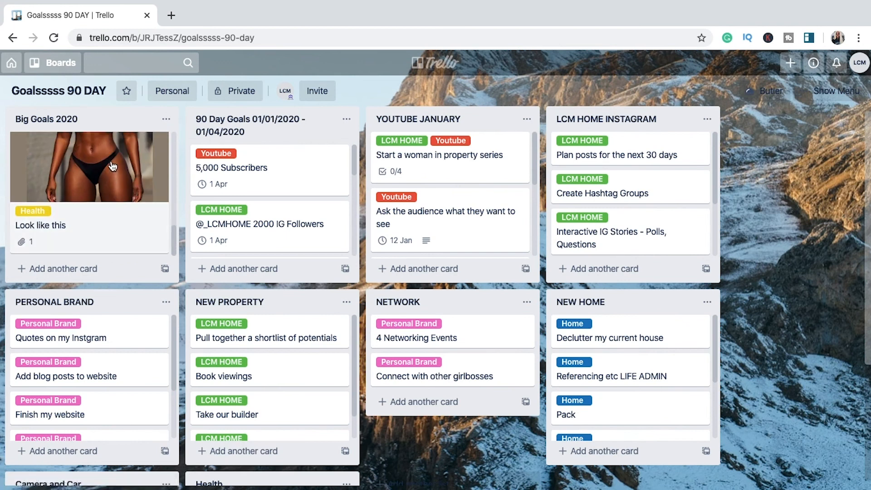
pyautogui.scroll(8, 112, 166)
pyautogui.scroll(-3, 537, 340)
pyautogui.scroll(3, 537, 340)
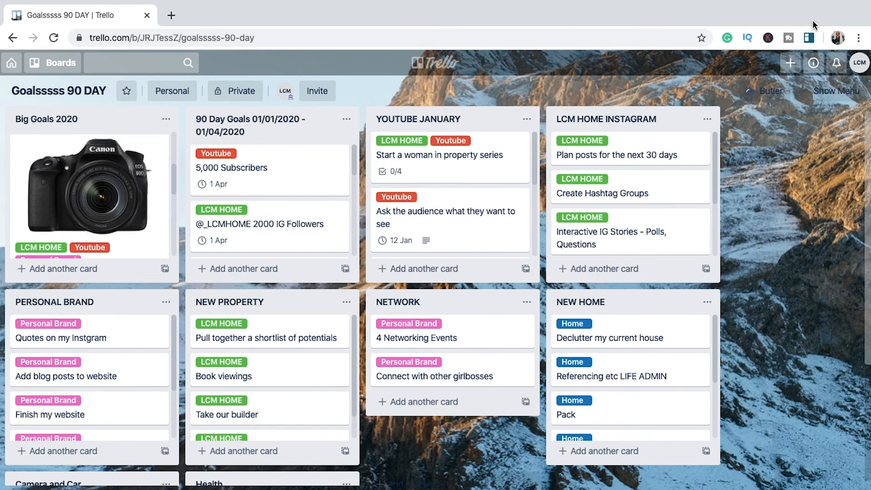
pyautogui.click(809, 39)
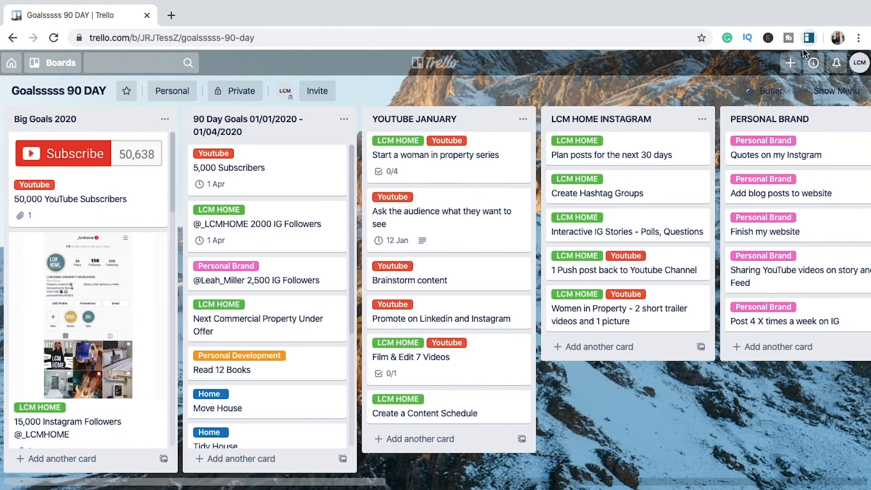
# Step: Change the board's background to the Unsplash photo of pink clouds beneath the moon
pyautogui.click(836, 91)
pyautogui.click(739, 103)
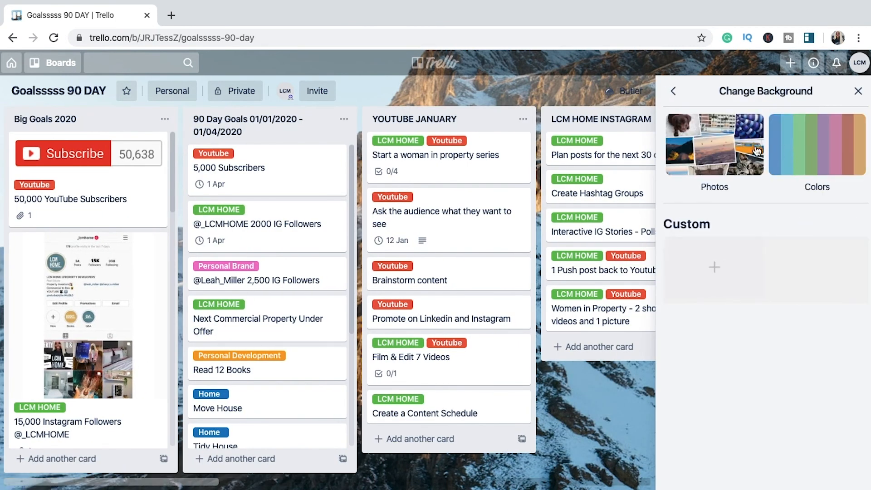
pyautogui.click(757, 151)
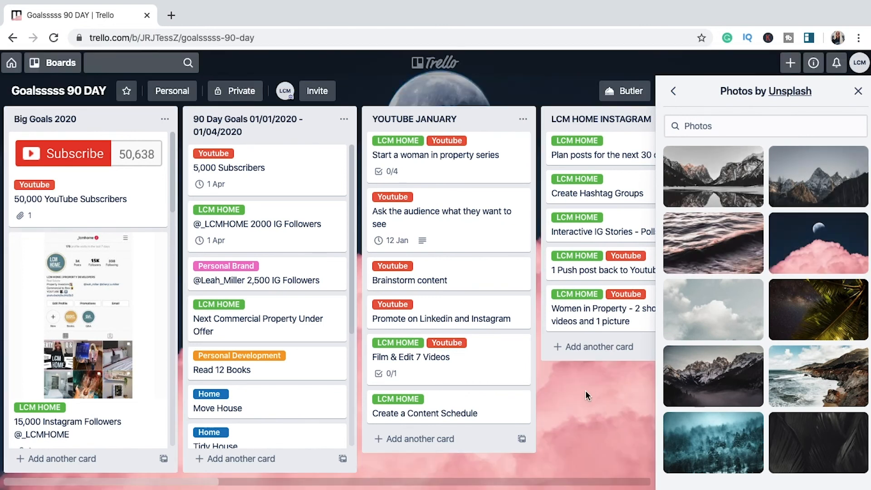
# Step: Leave the background settings, view the board's stickers, and return to the full board
pyautogui.click(673, 91)
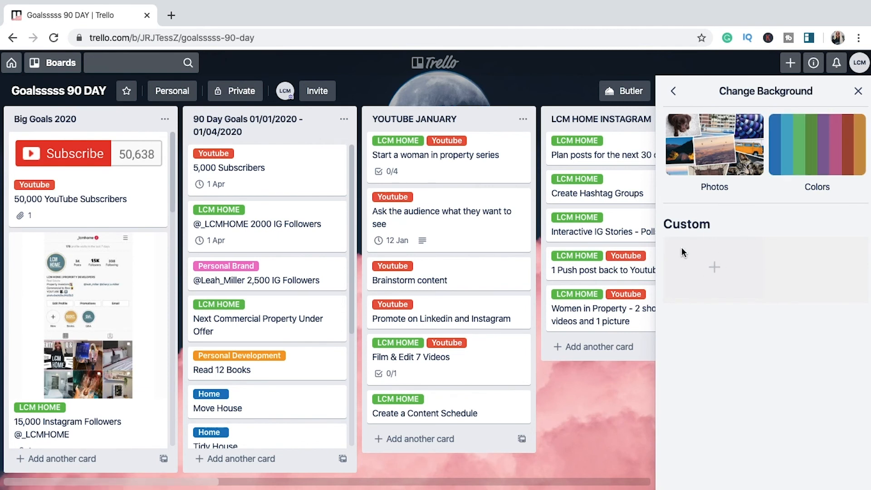
pyautogui.click(674, 92)
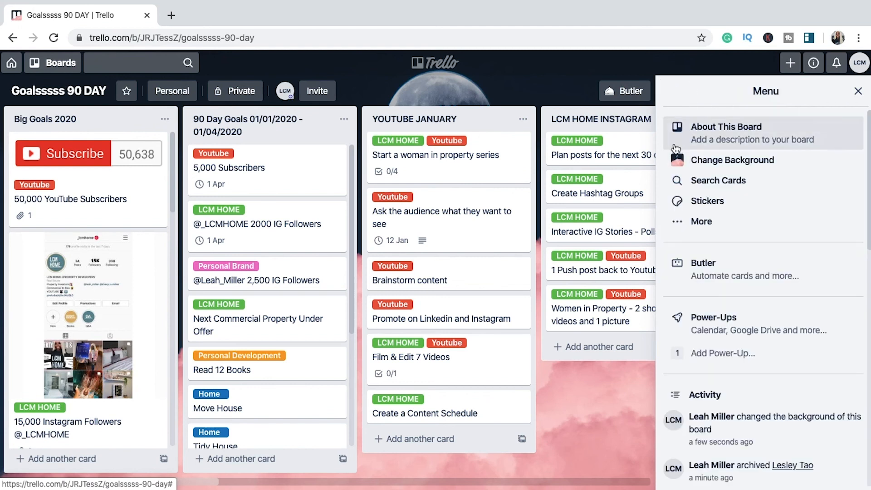
pyautogui.click(678, 200)
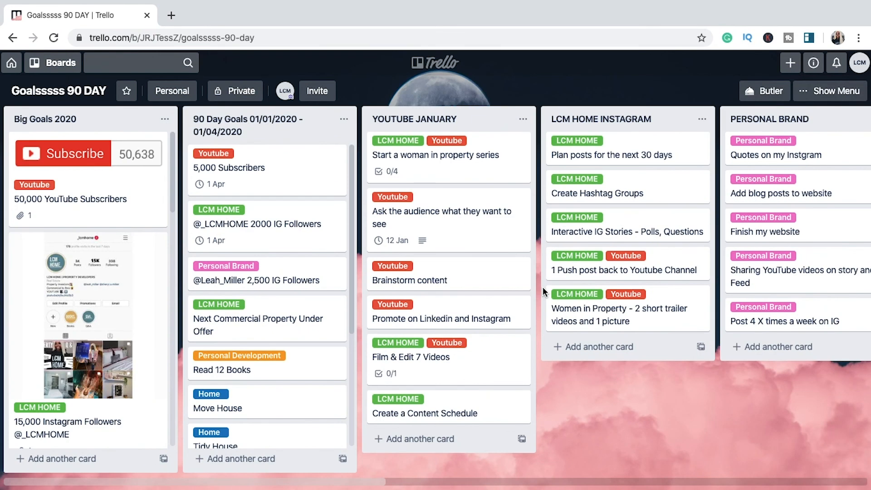
pyautogui.hscroll(4, 529, 285)
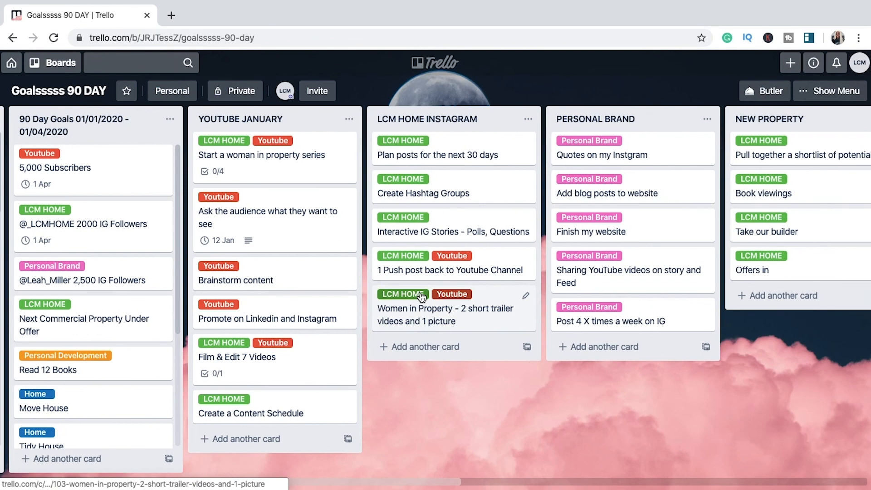